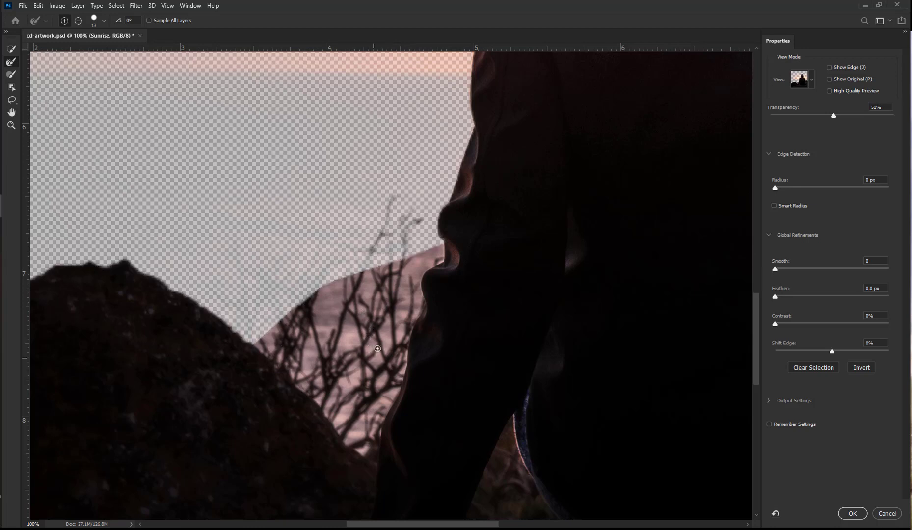
Subtract the water and bush area between the rock and the woman's sleeve from the selection with the Quick Selection tool.
scroll(385, 351, "up", 1)
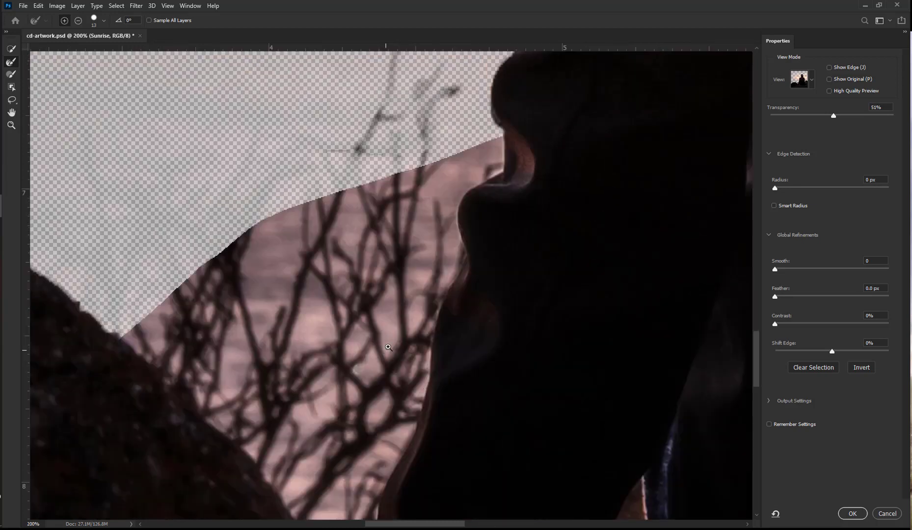
left_click_drag(407, 347, 400, 279)
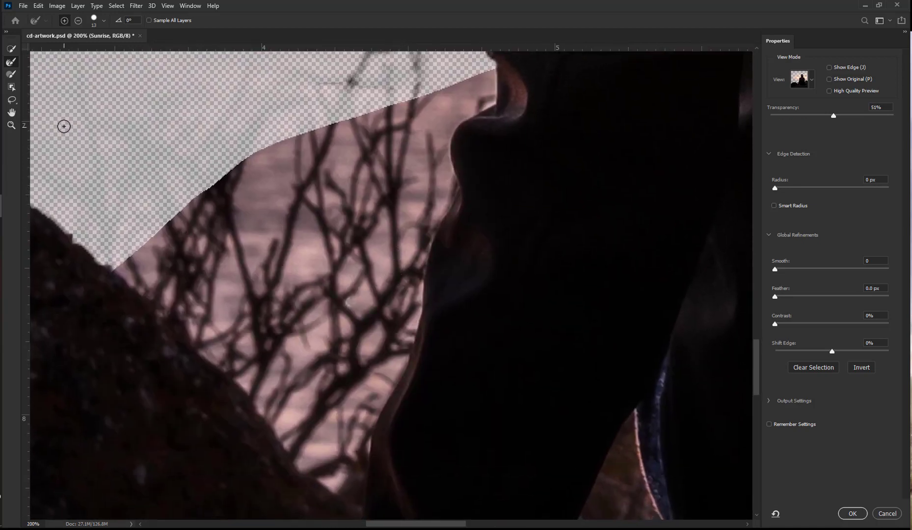
left_click(12, 51)
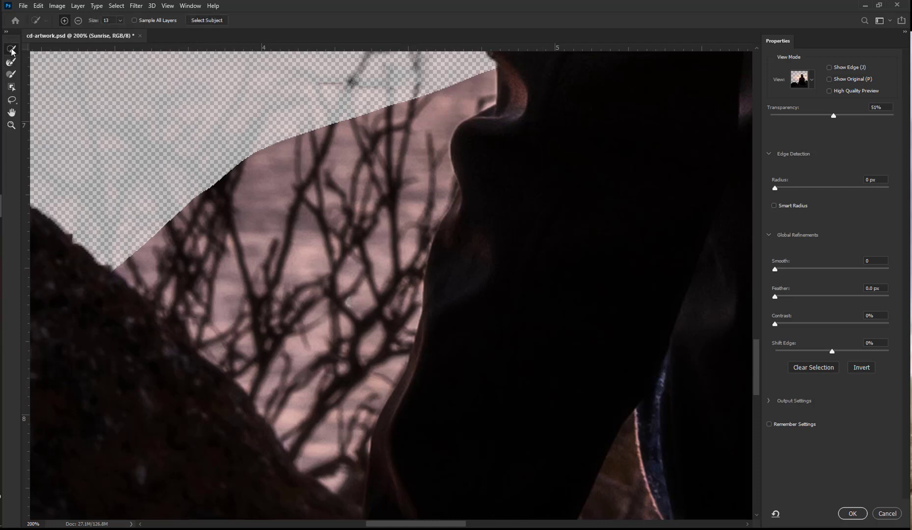
left_click(78, 21)
mouse_move(126, 249)
left_mouse_down()
mouse_move(266, 344)
mouse_move(313, 396)
mouse_move(376, 223)
mouse_move(452, 87)
mouse_move(420, 108)
mouse_move(402, 100)
mouse_move(405, 110)
mouse_move(283, 156)
mouse_move(201, 202)
left_mouse_up()
left_click_drag(363, 287, 384, 283)
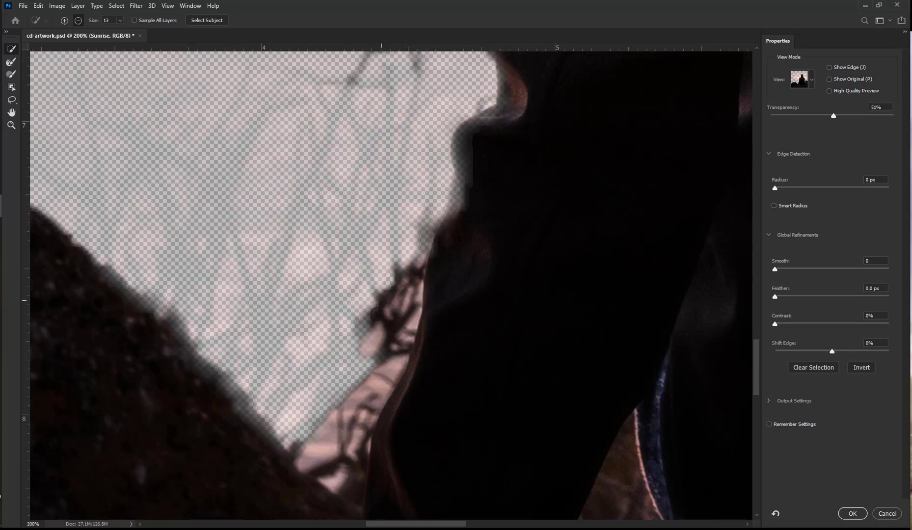
left_click_drag(349, 382, 338, 427)
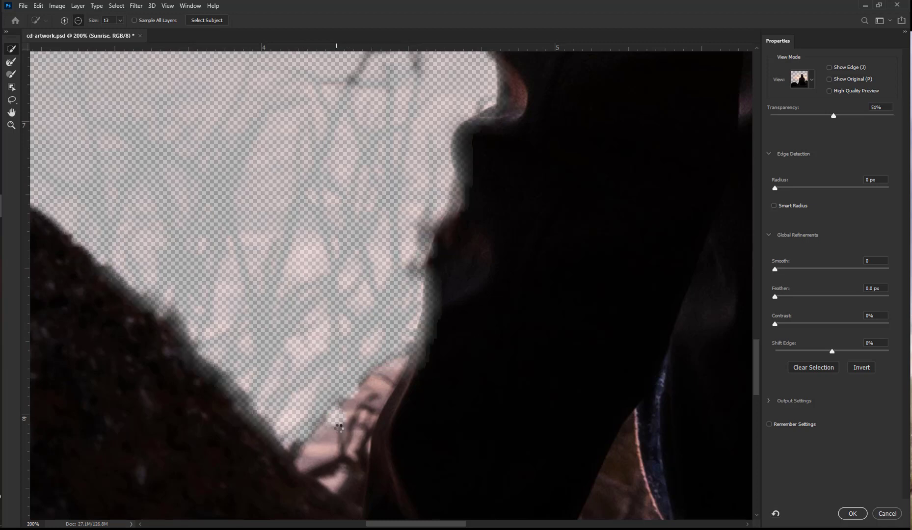
left_click(324, 447)
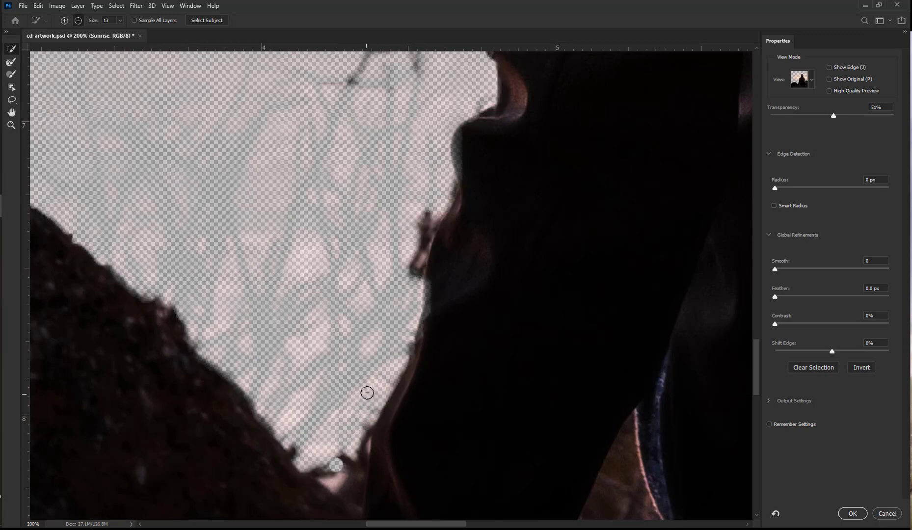
left_click(334, 475)
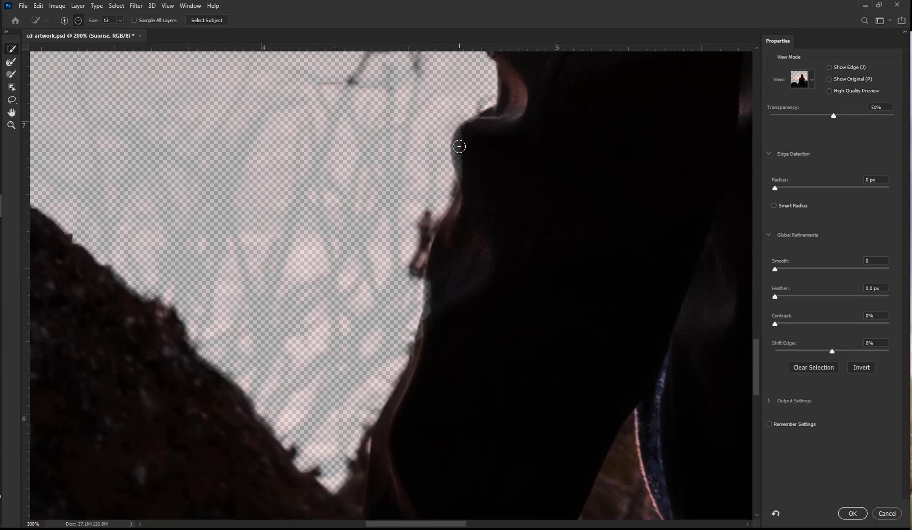
Add the missing edges of the woman's sleeve and the rock's slope back to the selection with the Quick Selection tool.
left_click(66, 24)
mouse_move(510, 81)
left_mouse_down()
mouse_move(501, 109)
mouse_move(465, 136)
mouse_move(465, 189)
mouse_move(420, 353)
mouse_move(376, 440)
mouse_move(376, 464)
left_mouse_up()
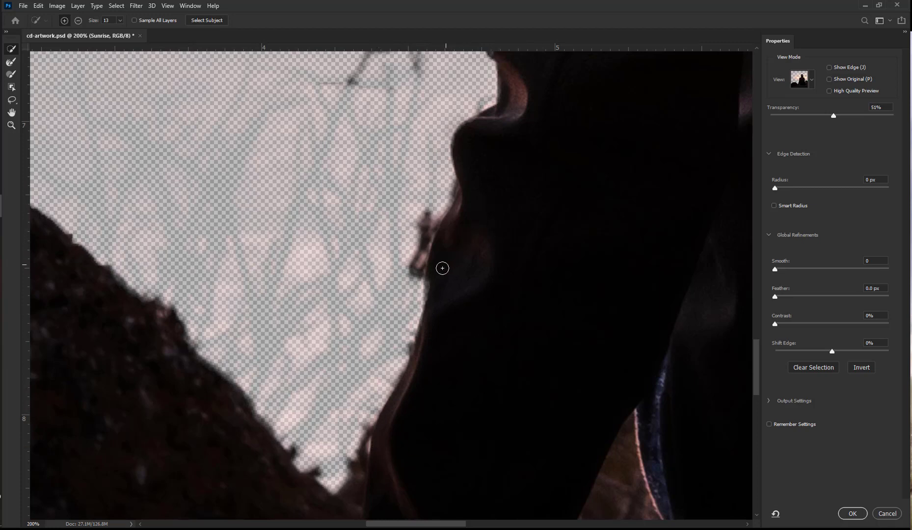
left_click_drag(427, 288, 423, 302)
scroll(536, 124, "up", 2)
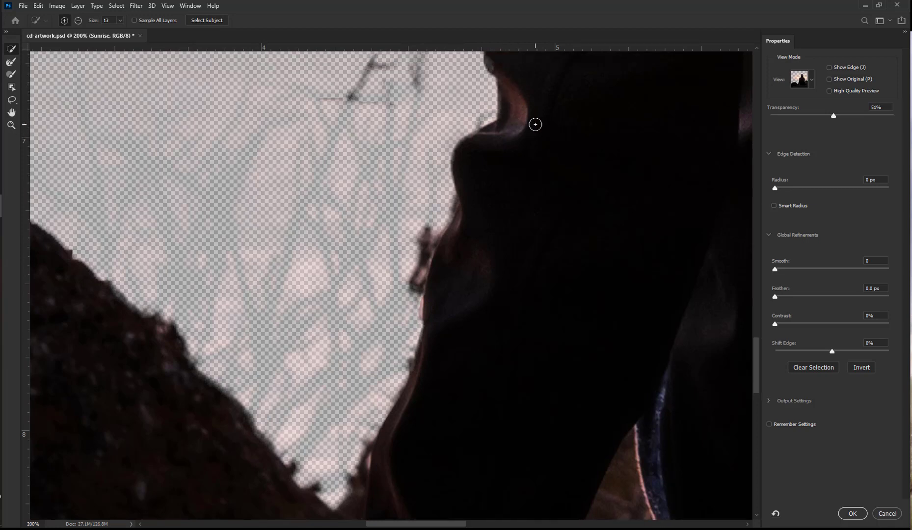
mouse_move(493, 71)
left_mouse_down()
mouse_move(498, 94)
mouse_move(523, 80)
mouse_move(493, 79)
mouse_move(493, 92)
mouse_move(529, 108)
mouse_move(503, 112)
mouse_move(495, 162)
mouse_move(512, 160)
mouse_move(525, 143)
mouse_move(498, 175)
mouse_move(501, 205)
left_mouse_up()
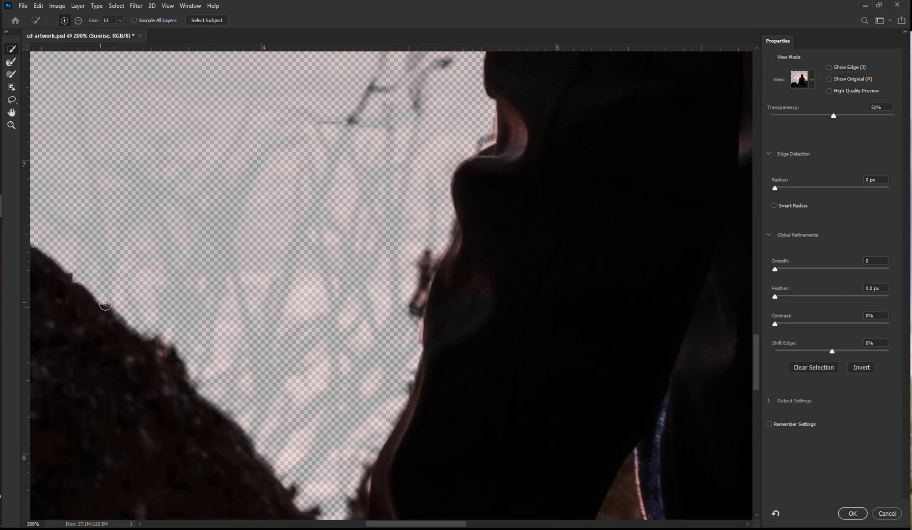
left_click_drag(76, 302, 283, 525)
Paint over the tall branch and the lower twigs beside the rock with the Refine Edge Brush to include them.
left_click(11, 63)
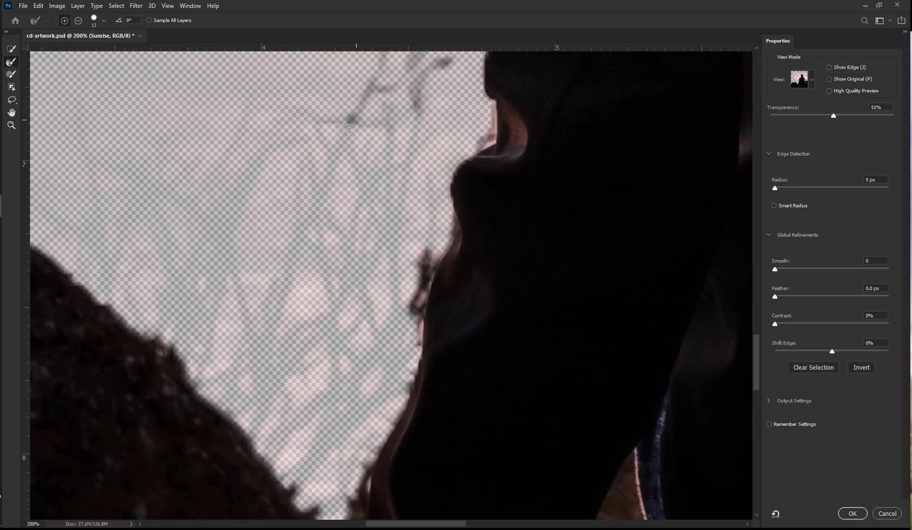
left_click_drag(313, 229, 317, 231)
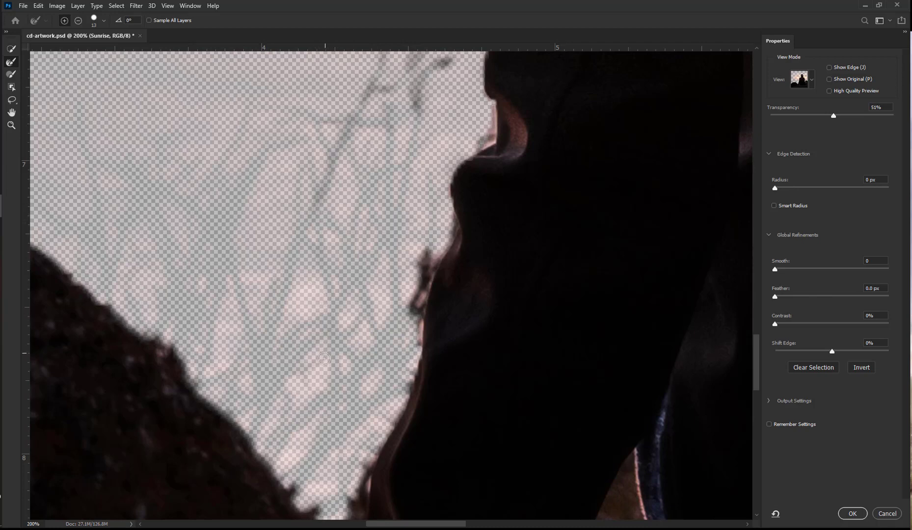
left_click_drag(303, 449, 303, 446)
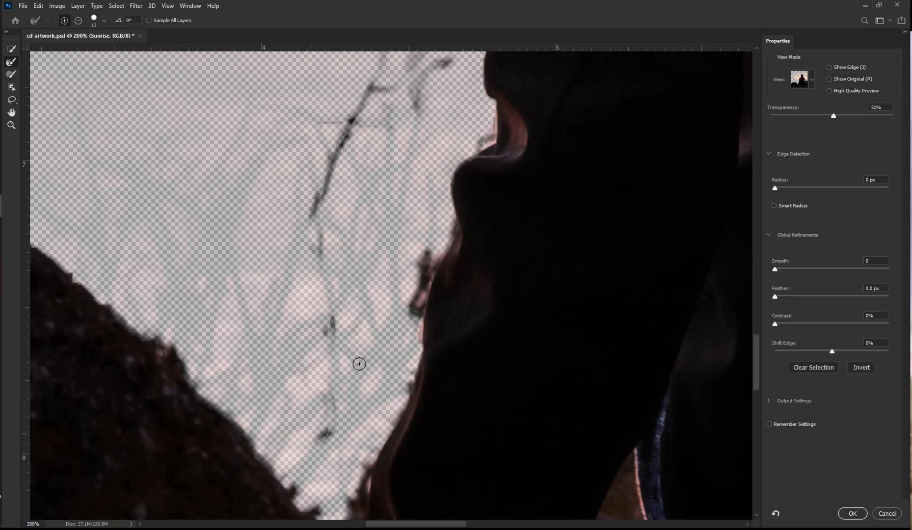
left_click_drag(326, 332, 308, 353)
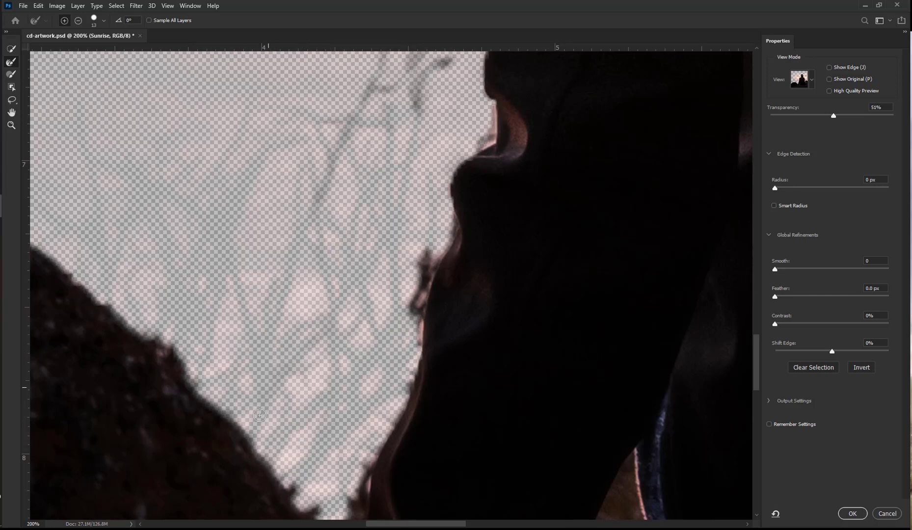
mouse_move(259, 416)
left_mouse_down()
mouse_move(255, 432)
mouse_move(337, 319)
left_mouse_up()
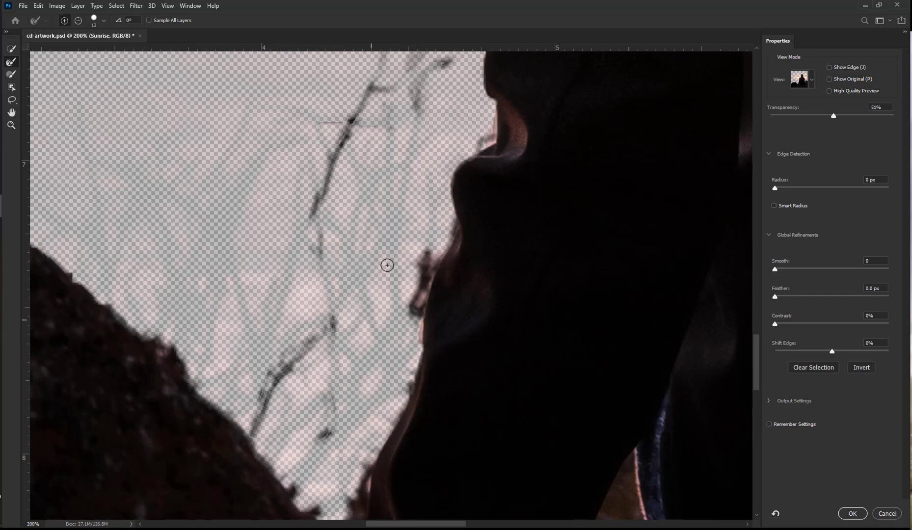
Set the preview transparency to 34% and refine the selection along the branch nearest the sleeve and its upper twig tips.
left_click_drag(833, 115, 813, 116)
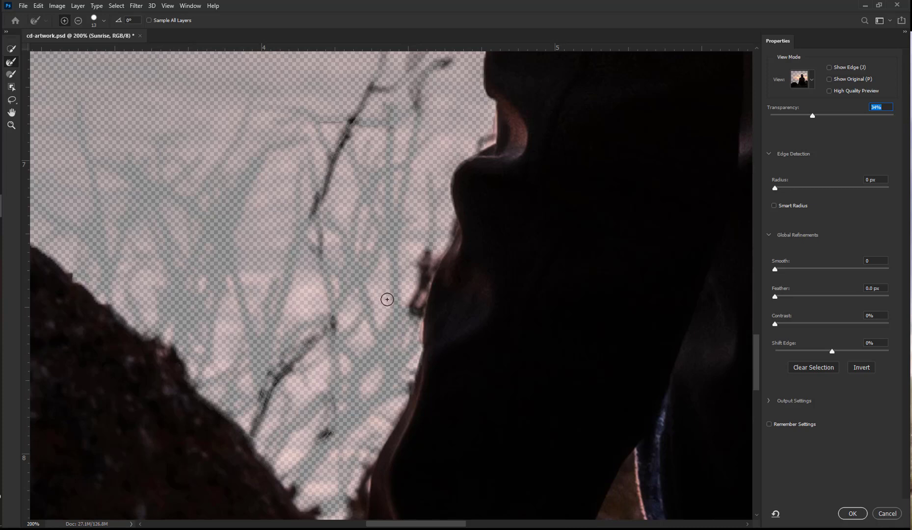
mouse_move(395, 308)
left_mouse_down()
mouse_move(416, 92)
mouse_move(441, 59)
mouse_move(452, 85)
left_mouse_up()
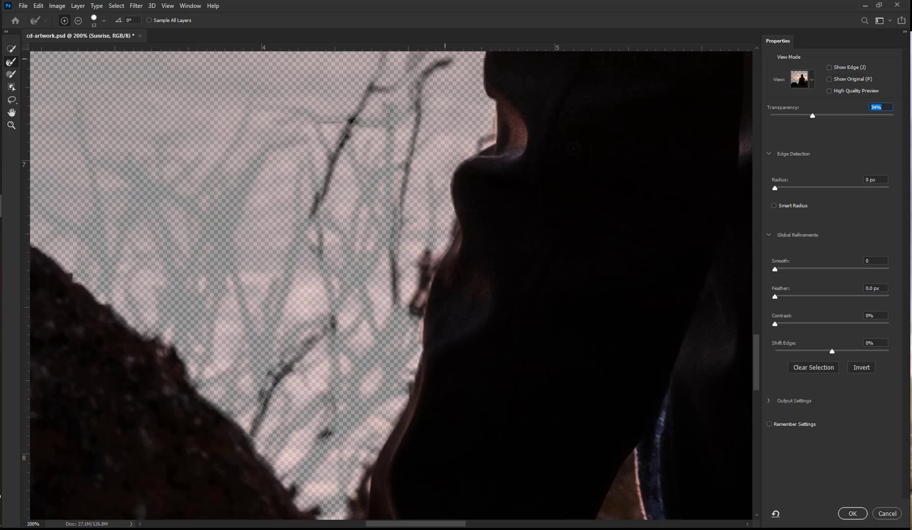
mouse_move(489, 152)
left_mouse_down()
mouse_move(481, 237)
mouse_move(511, 276)
left_mouse_up()
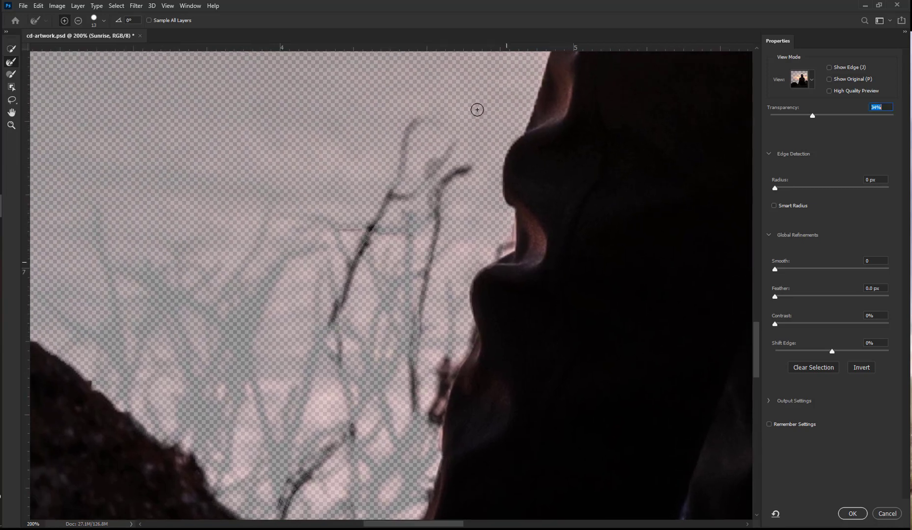
mouse_move(455, 147)
left_mouse_down()
mouse_move(425, 187)
mouse_move(437, 220)
mouse_move(438, 184)
left_mouse_up()
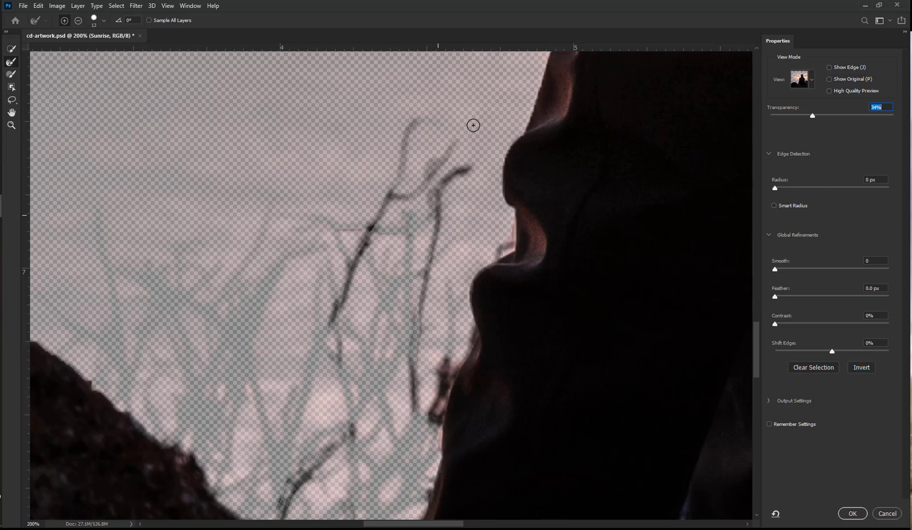
left_click_drag(456, 143, 468, 118)
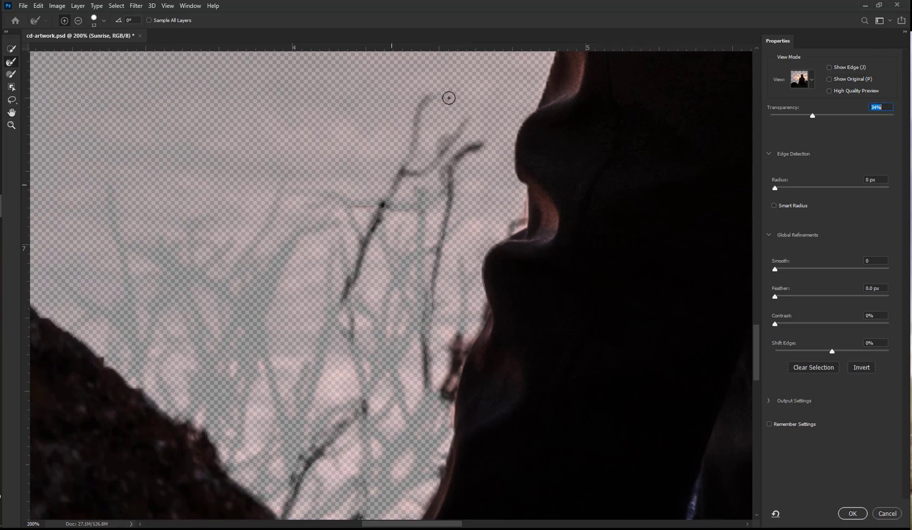
Refine the selection along the full length of the tall branch and the twigs crossing toward the sleeve.
mouse_move(375, 217)
left_mouse_down()
mouse_move(315, 354)
mouse_move(298, 476)
mouse_move(307, 460)
left_mouse_up()
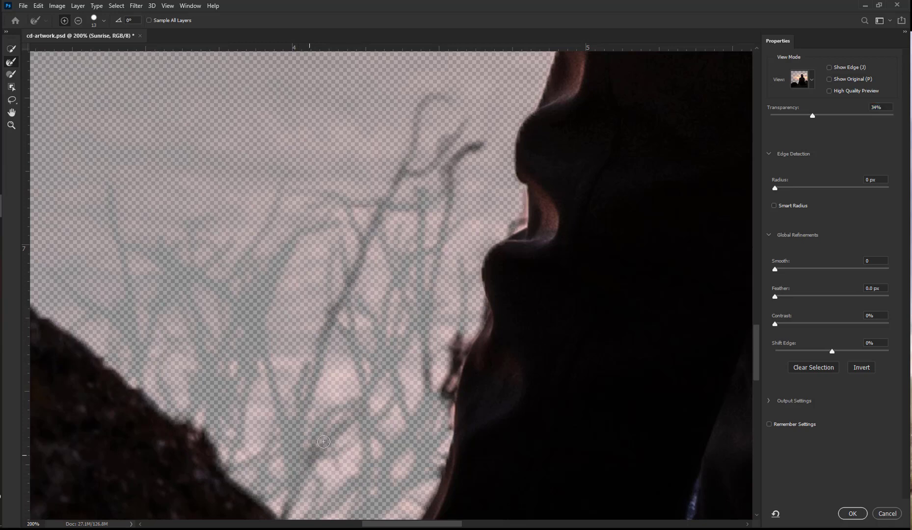
mouse_move(405, 339)
left_mouse_down()
mouse_move(436, 296)
mouse_move(461, 336)
mouse_move(463, 324)
left_mouse_up()
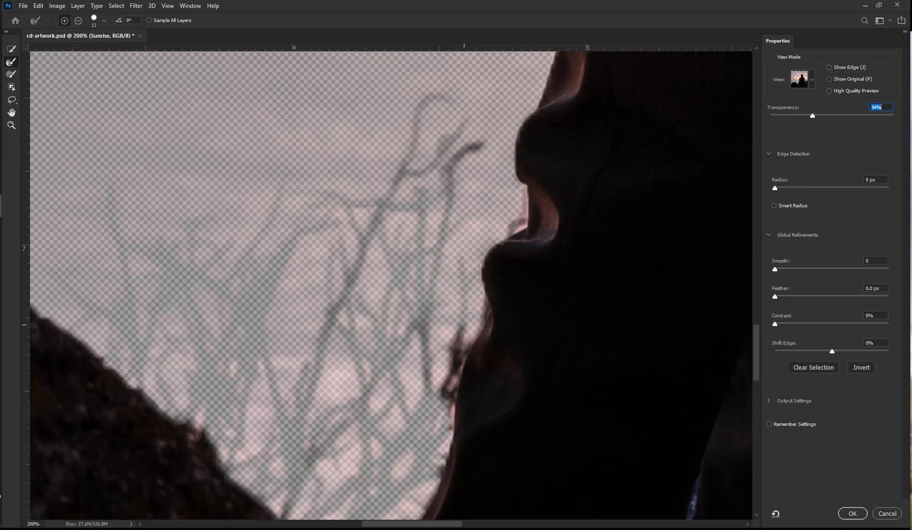
left_click(452, 254)
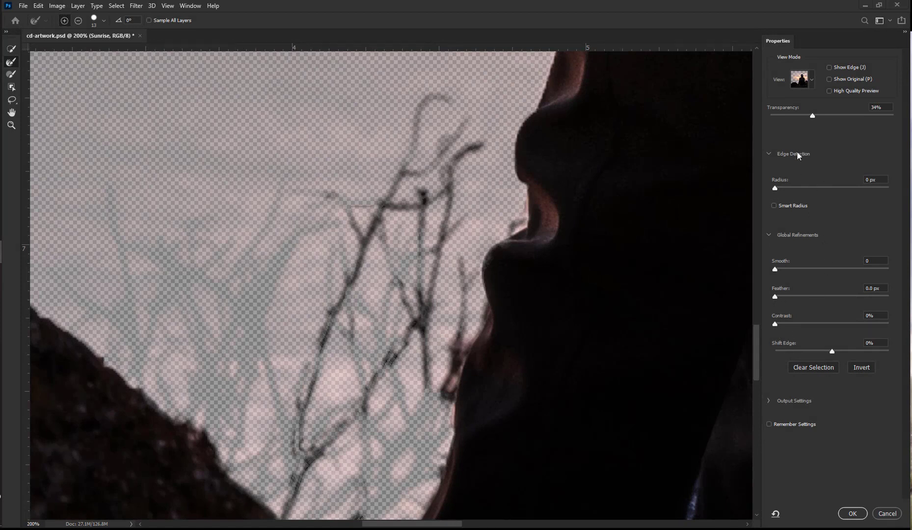
left_click(781, 188)
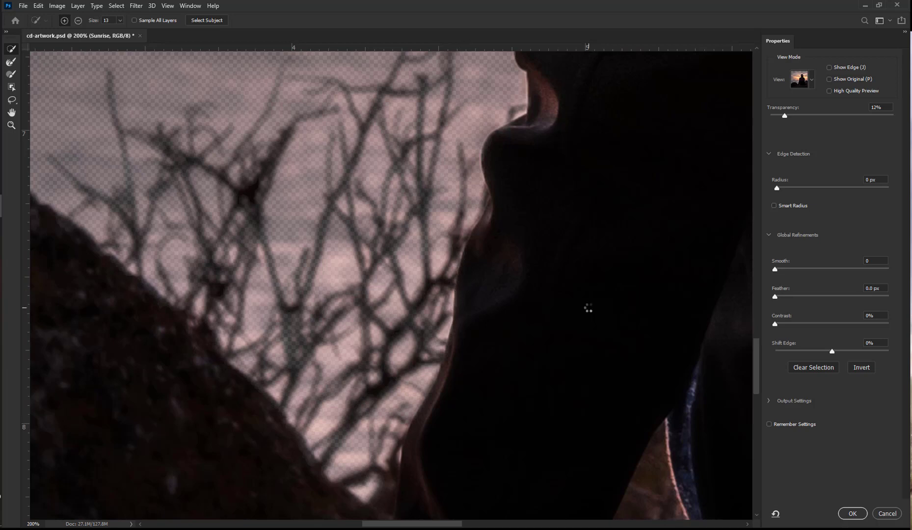
Output the refined selection of the woman, rocks and branches as a layer mask on the Sunrise layer.
key("ctrl+minus")
key("ctrl+minus")
key("ctrl+minus")
key("ctrl+minus")
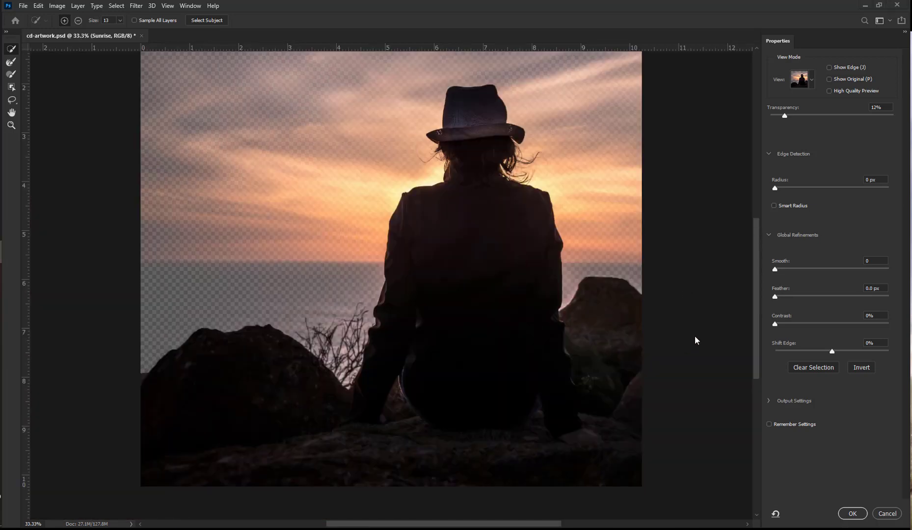
left_click(769, 400)
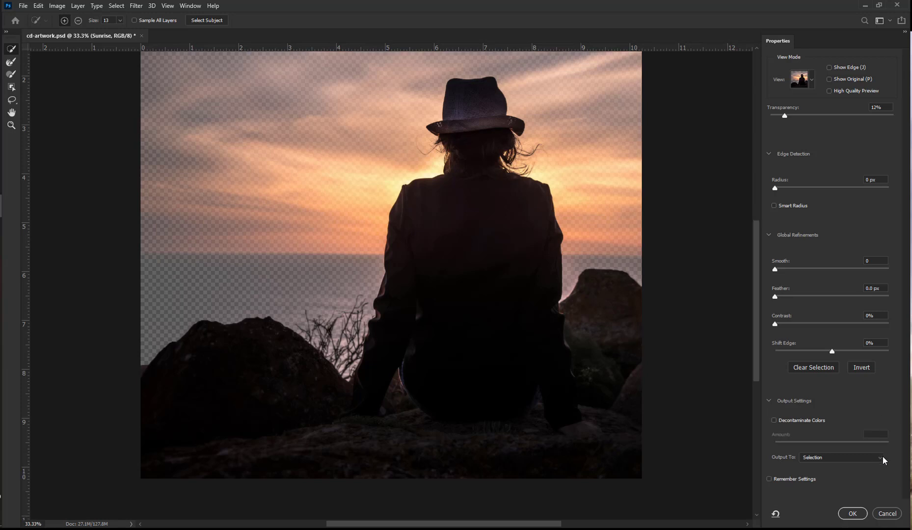
left_click(882, 457)
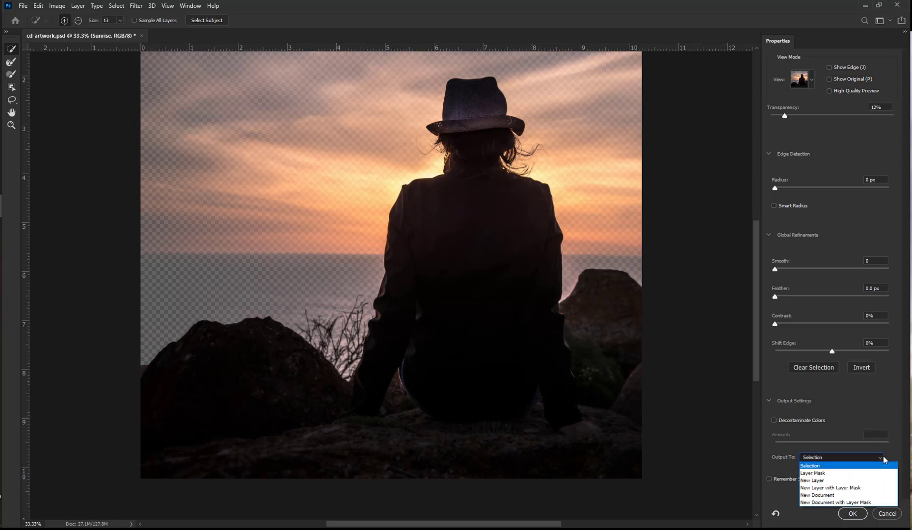
left_click(830, 475)
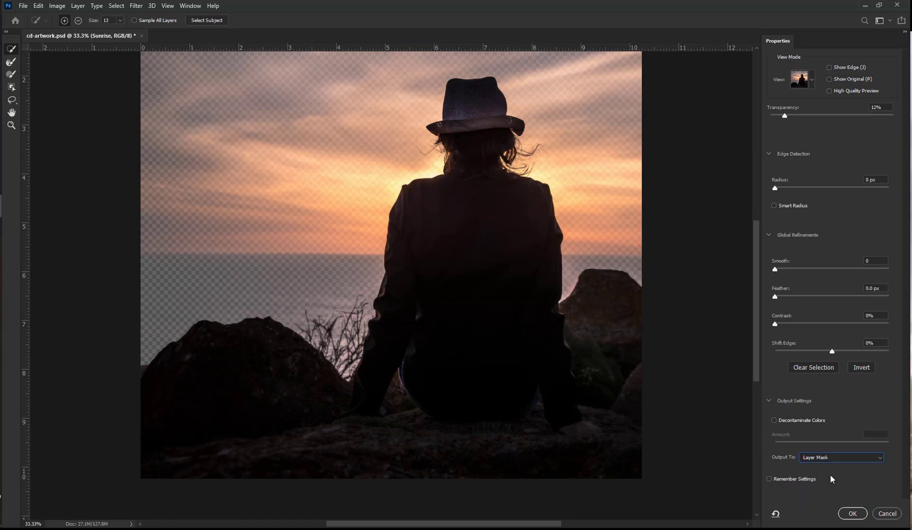
left_click(853, 513)
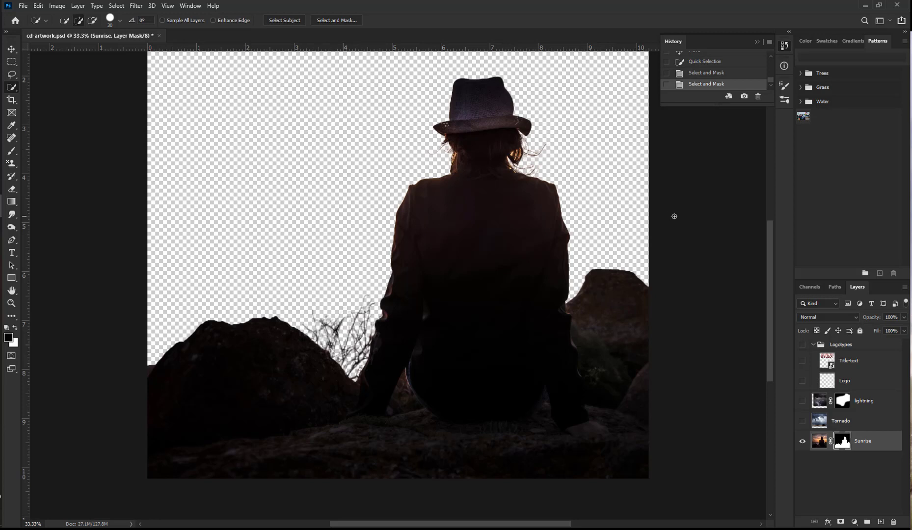
Disable the layer mask on the Sunrise layer.
right_click(844, 443)
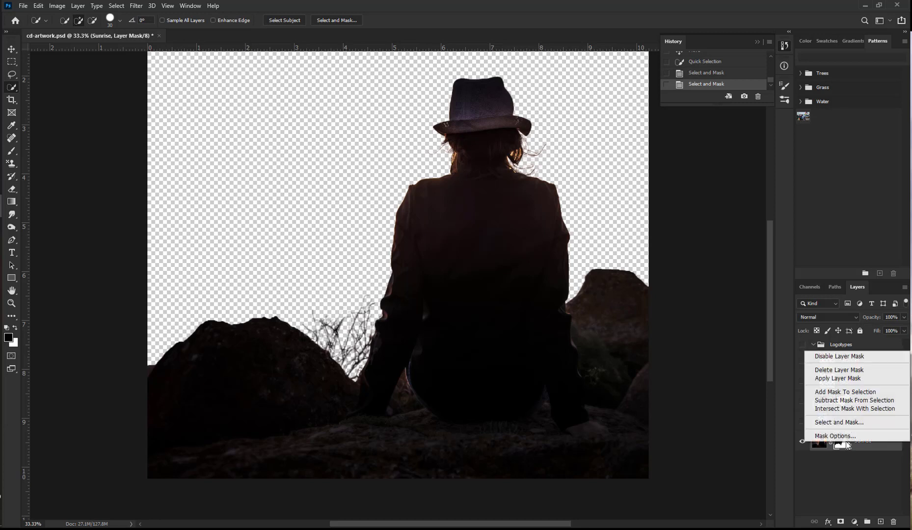
left_click(865, 360)
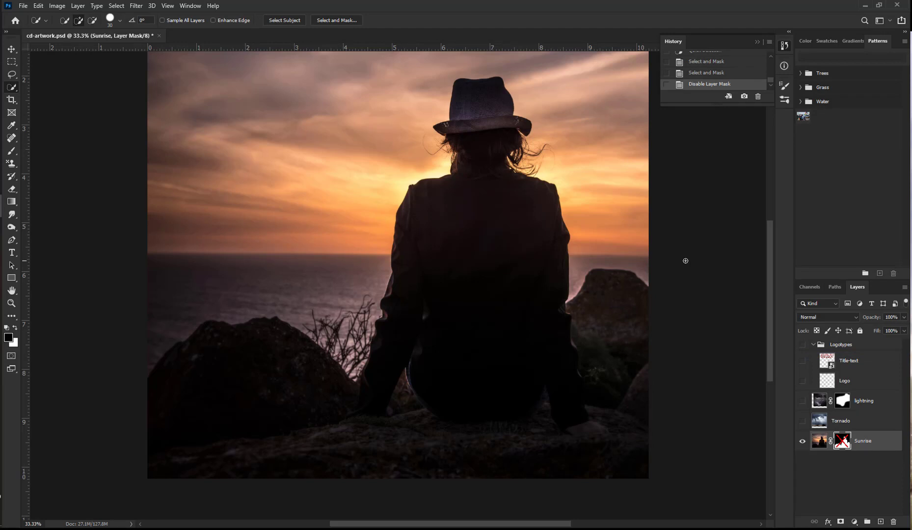
Try permanently applying the layer mask to the Sunrise layer, and undo it.
right_click(841, 441)
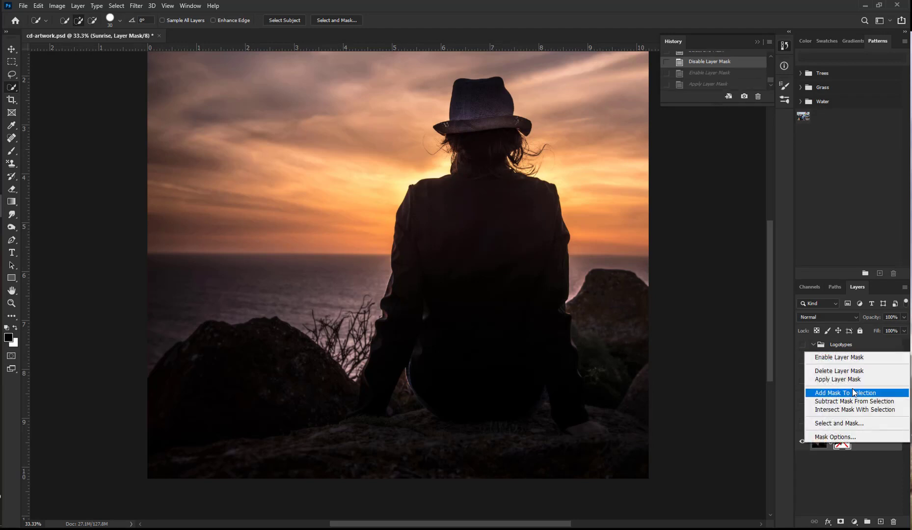
left_click(858, 378)
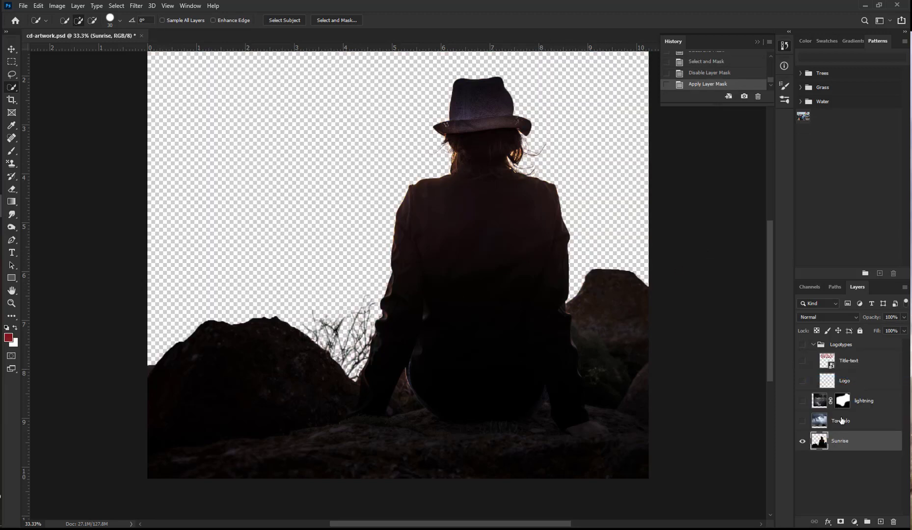
key("ctrl+z")
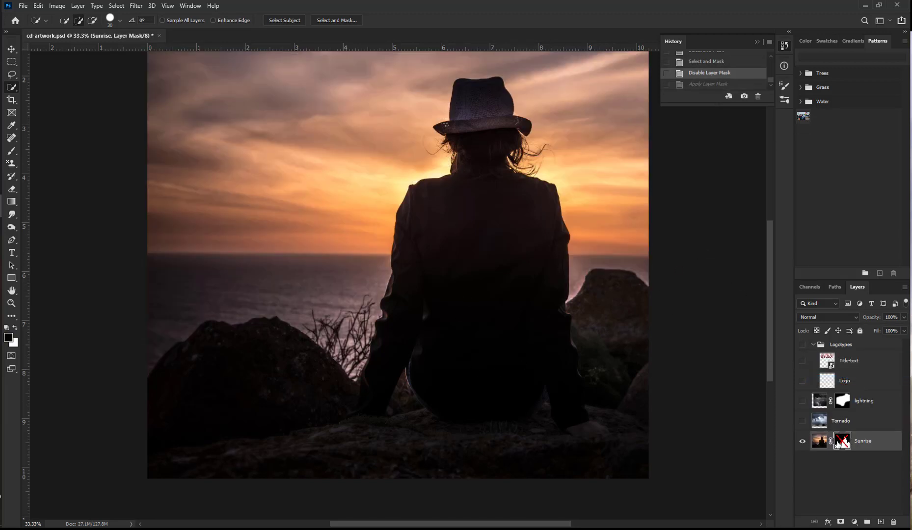
Re-enable the Sunrise layer's mask and display its mask channel as an overlay on the image.
right_click(841, 442)
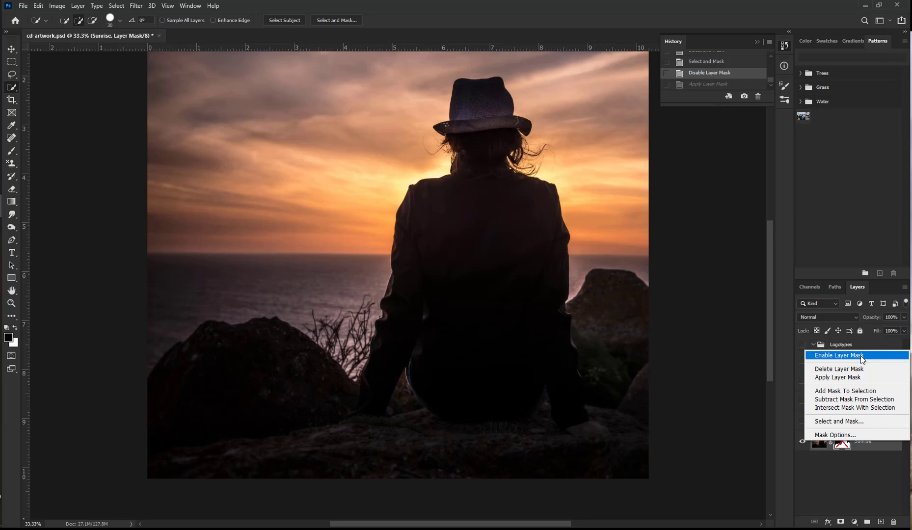
left_click(860, 356)
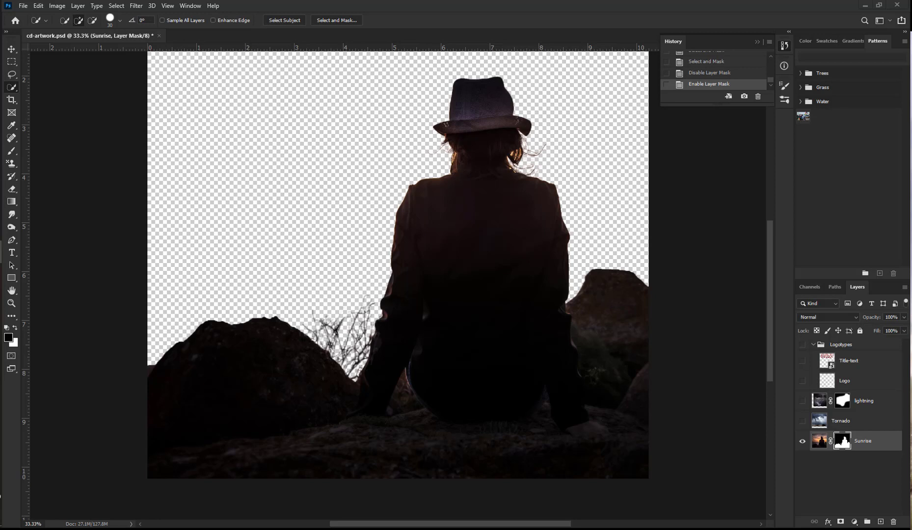
left_click(811, 287)
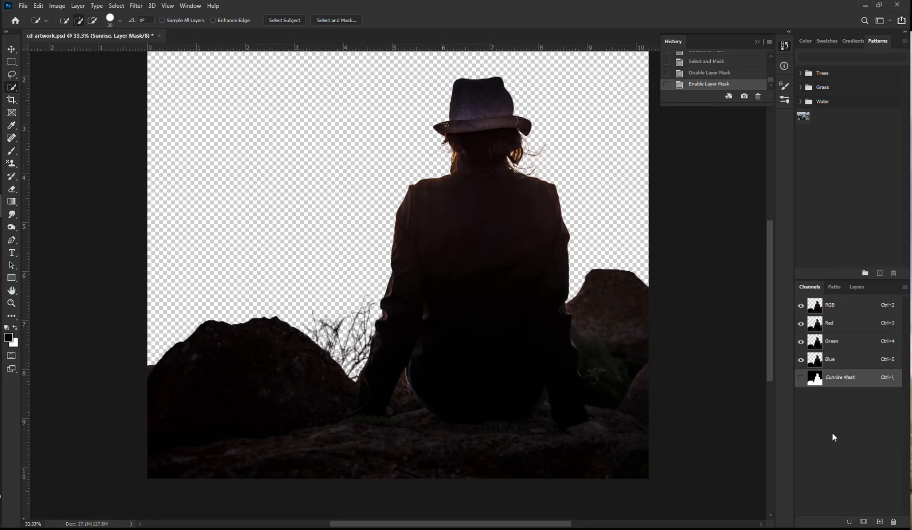
left_click(801, 377)
left_click(850, 380)
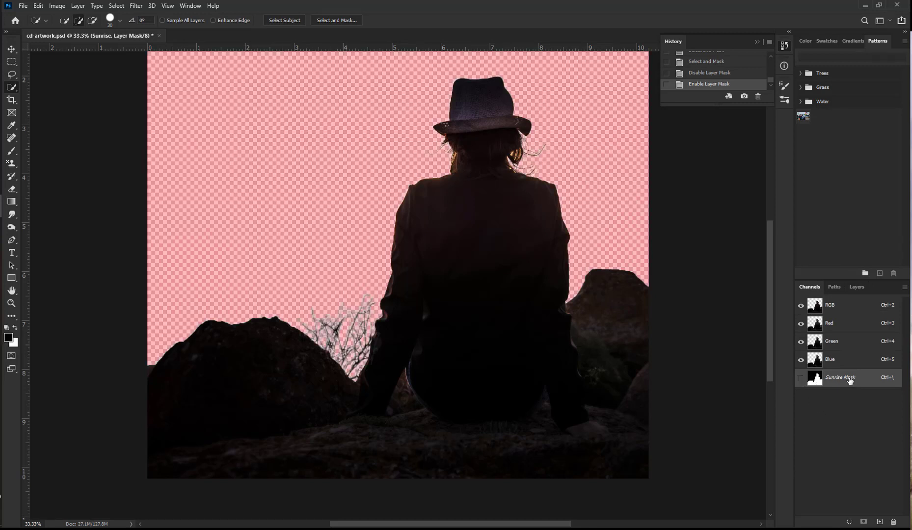
Set the Sunrise mask overlay's display opacity to 100% and show the overlay on the image.
left_click(801, 378)
double_click(845, 381)
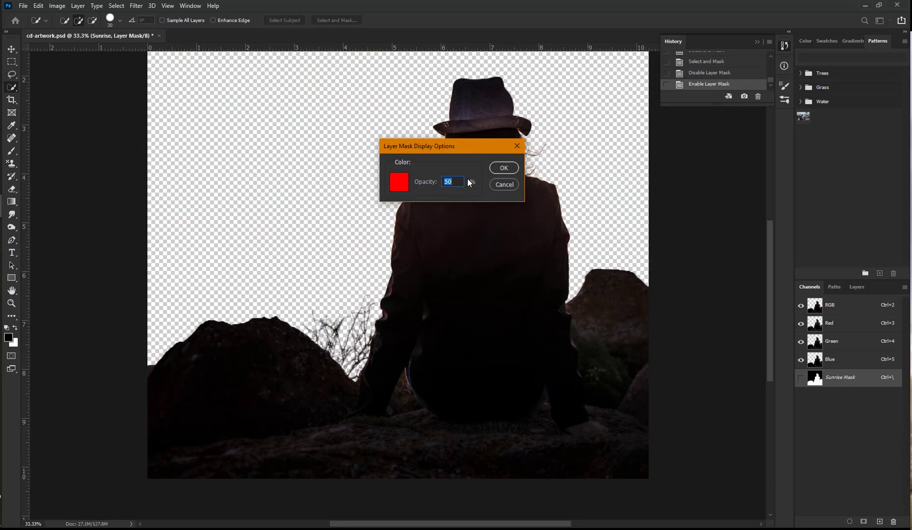
type("100")
left_click(498, 167)
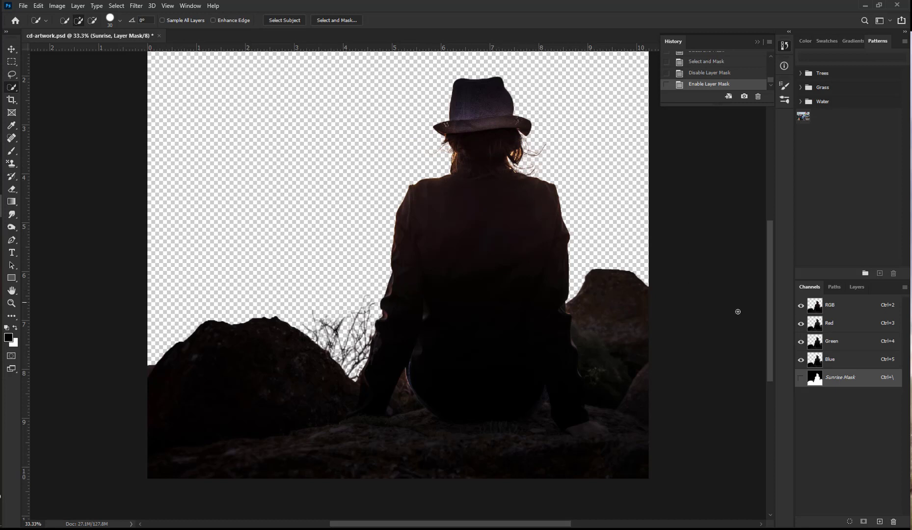
left_click(800, 378)
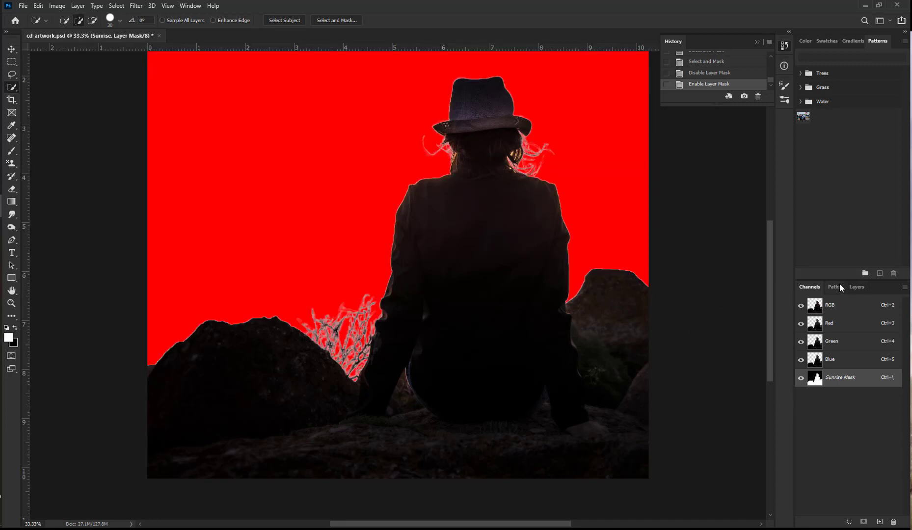
Return to the layer list and display the properties of the Sunrise layer's mask.
left_click(857, 287)
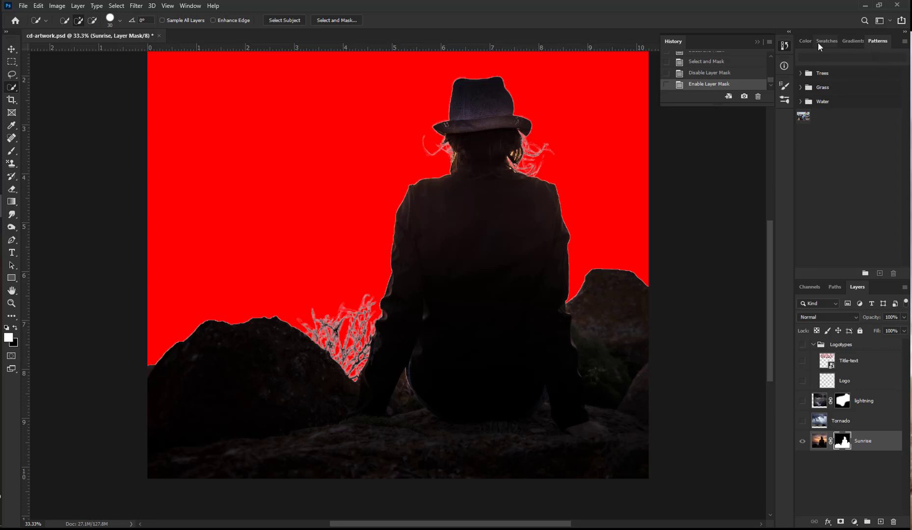
left_click(192, 5)
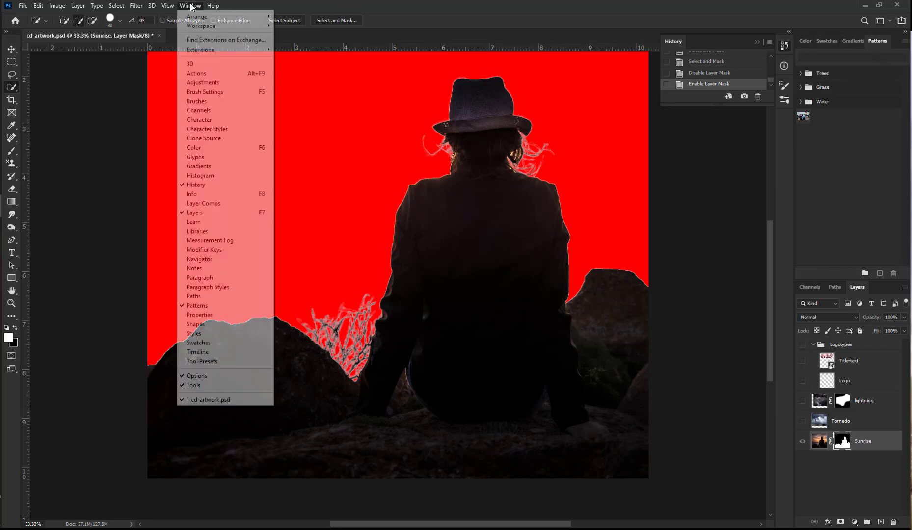
left_click(198, 314)
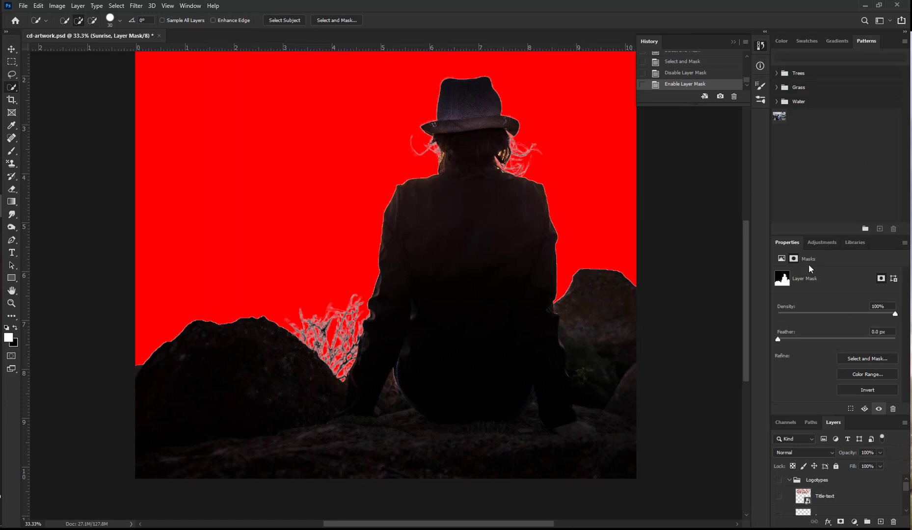
Try a feather of 25 px on the Sunrise layer's mask.
left_click(887, 332)
type("25")
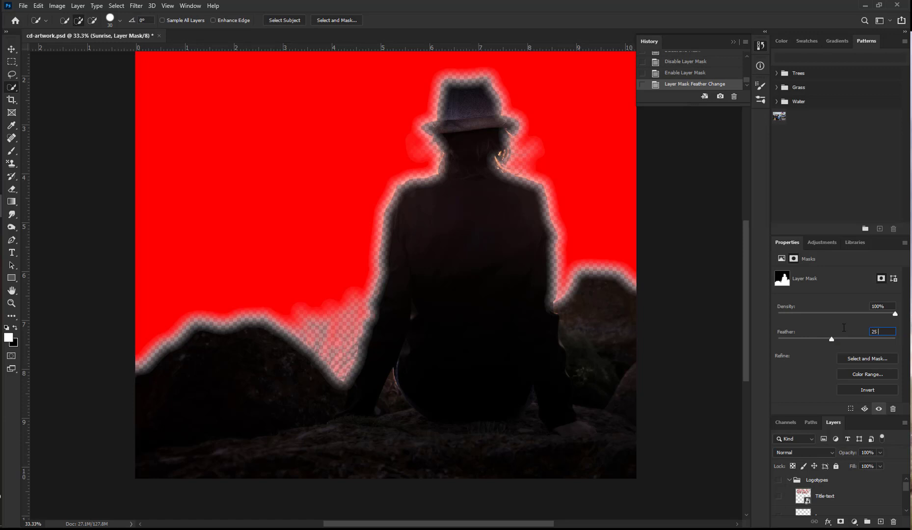
key("Tab")
Set the feather of the Sunrise layer's mask to 1 px.
left_click(891, 333)
type("1")
key("Return")
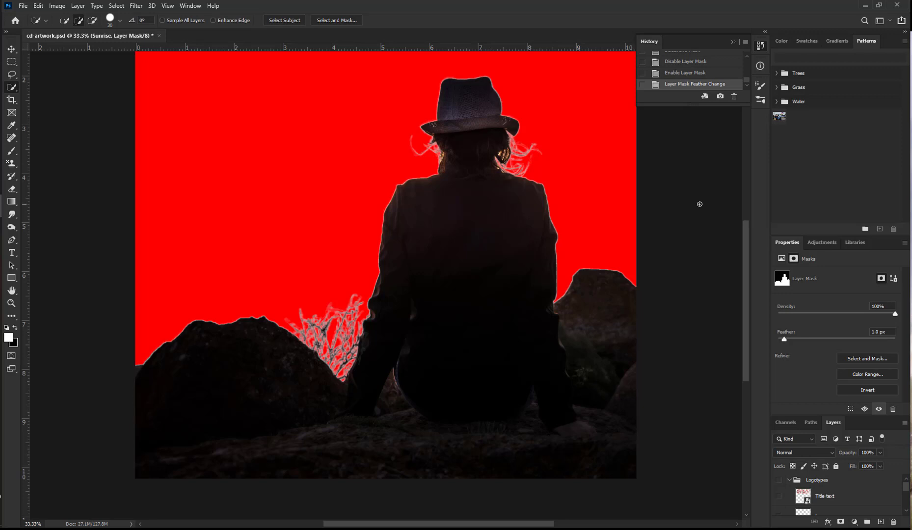
Set the Sunrise mask overlay's display opacity to 50% and hide the overlay.
scroll(699, 204, "down", 1)
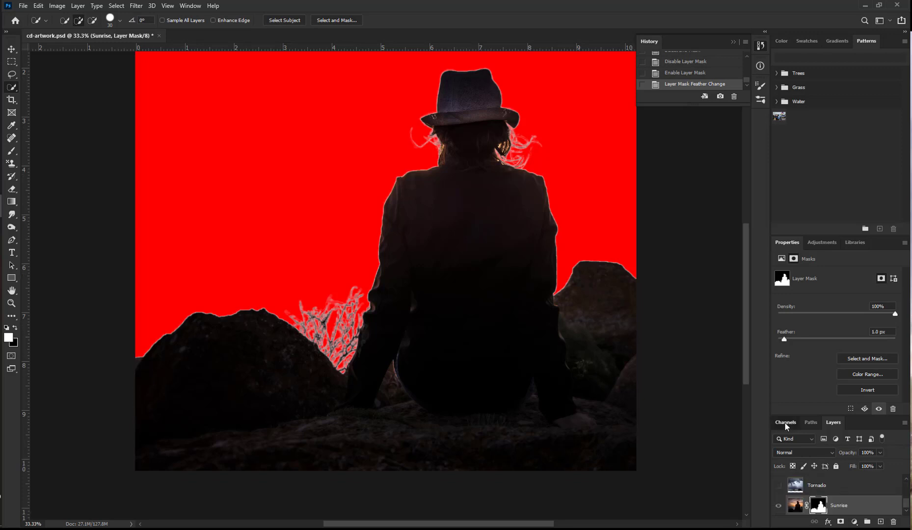
left_click(786, 422)
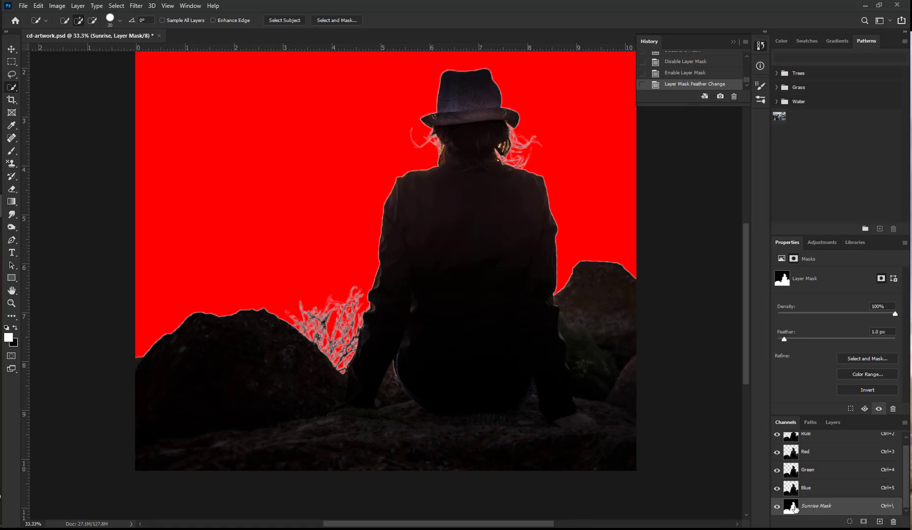
double_click(791, 506)
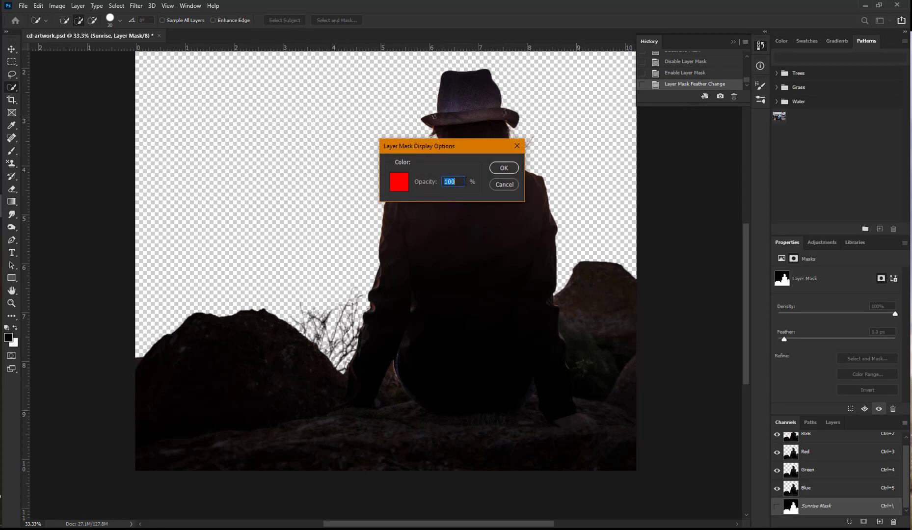
type("50")
key("Return")
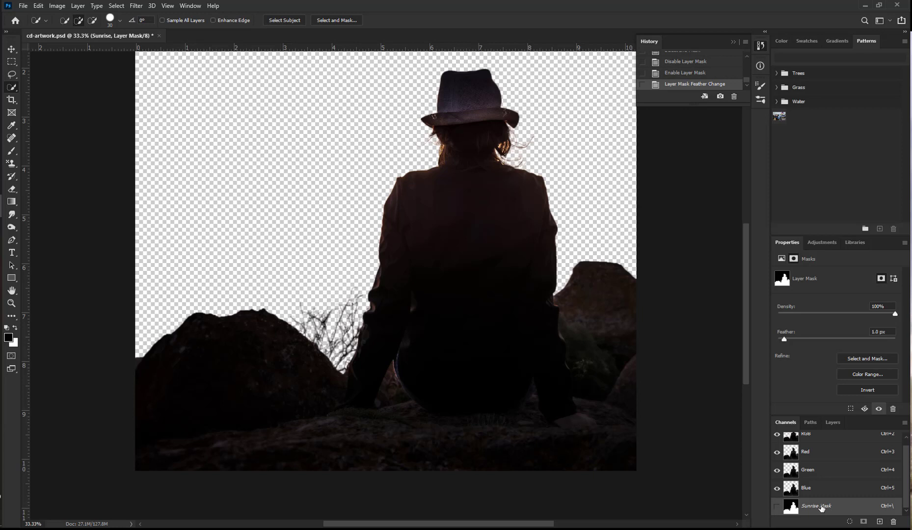
Enlarge the layer list and make the Logotypes group, Title-text, Logo, lightning and Tornado layers visible.
left_click(832, 423)
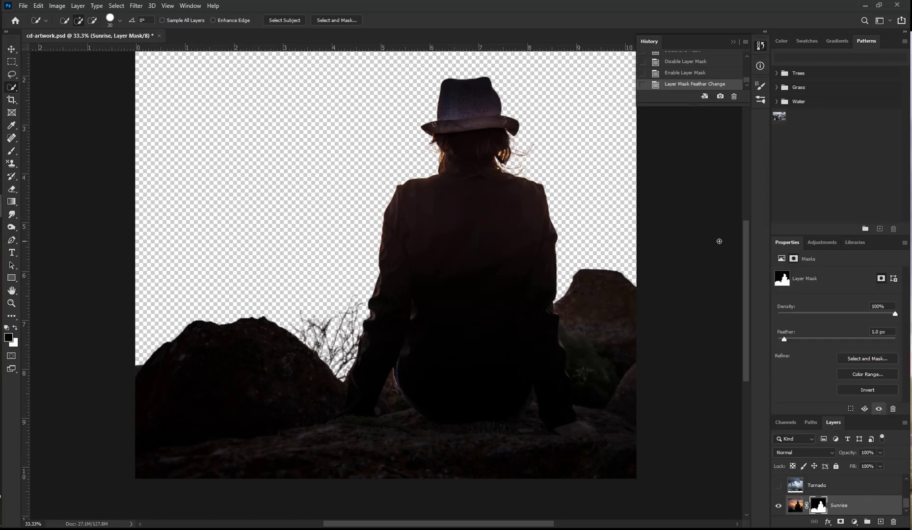
left_click(13, 49)
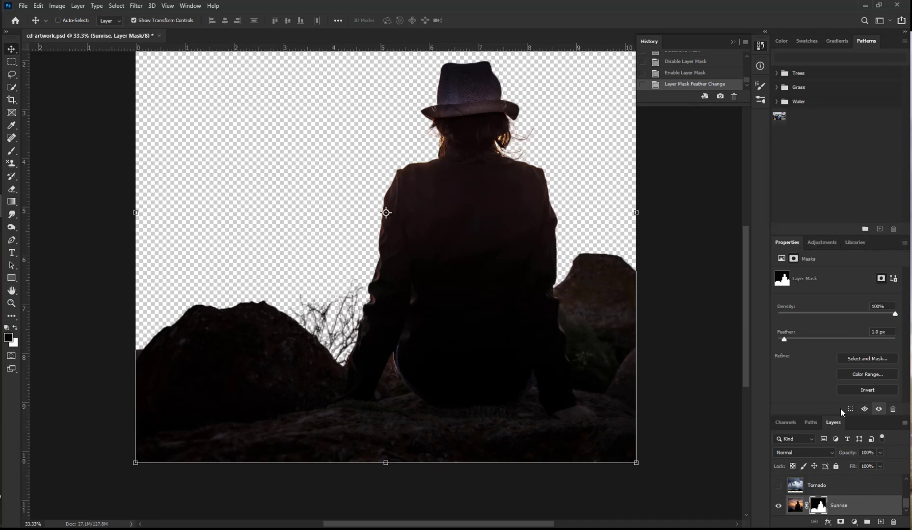
left_click_drag(837, 416, 837, 280)
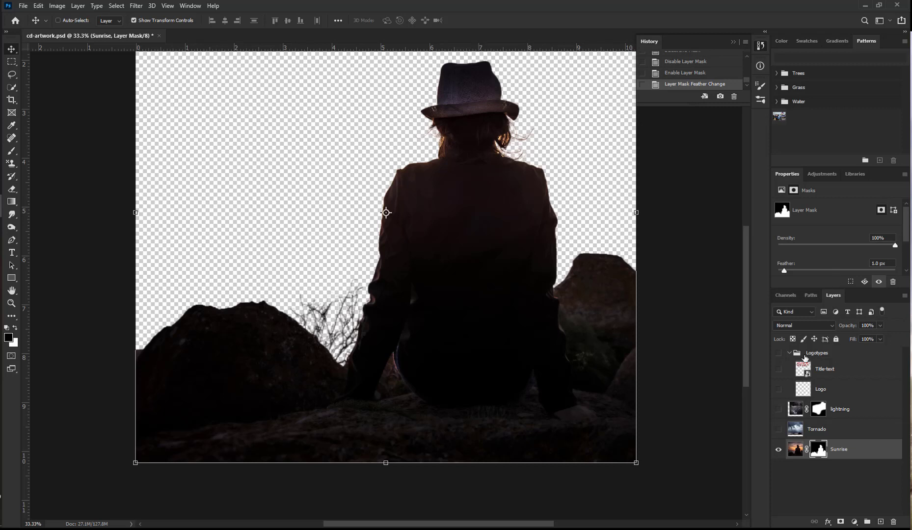
left_click(778, 353)
left_click(779, 410)
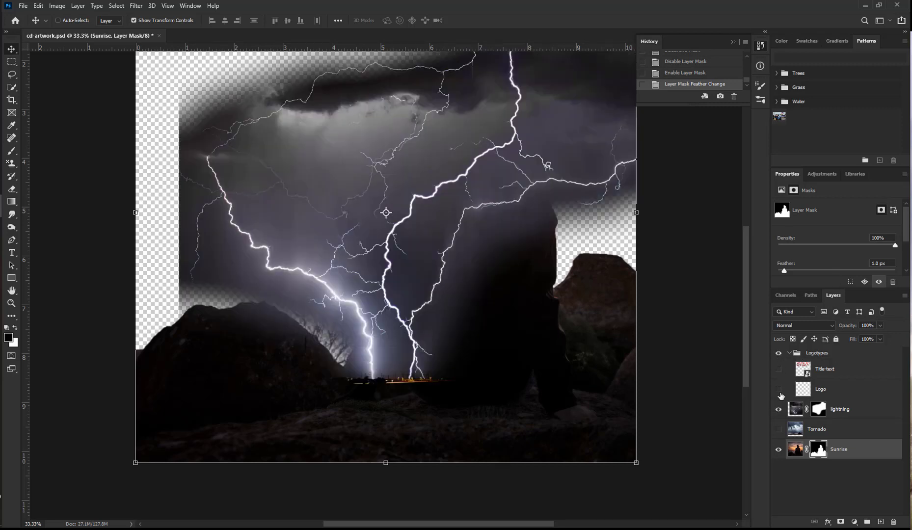
left_click(779, 390)
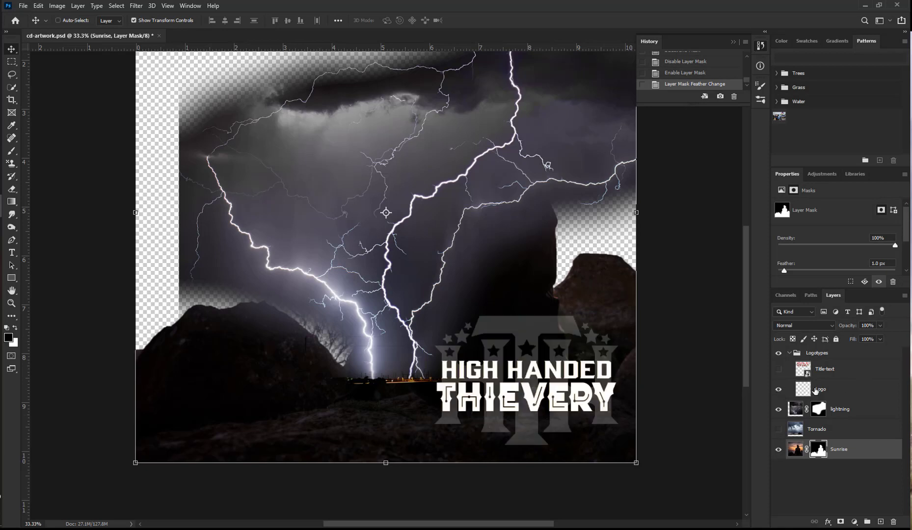
left_click(779, 369)
left_click(778, 430)
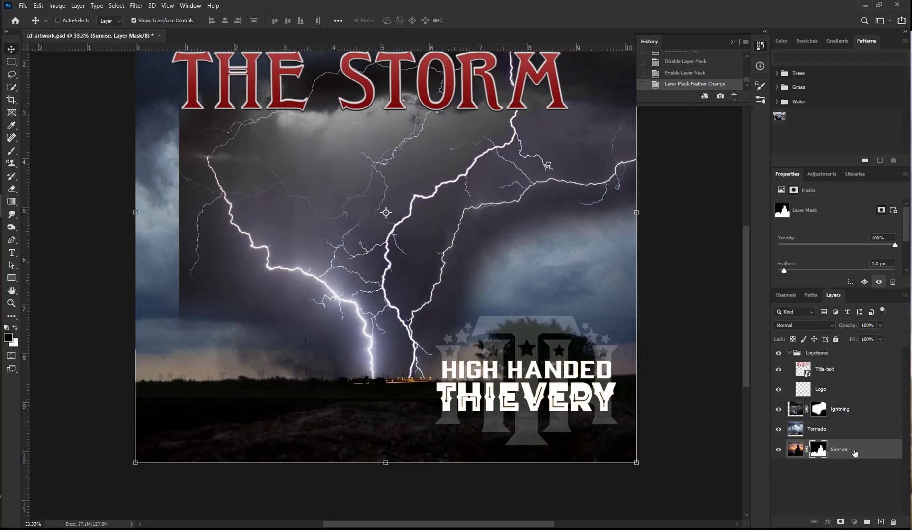
Move the Sunrise layer above the lightning layer and select the lightning layer's mask.
left_click_drag(854, 453, 858, 425)
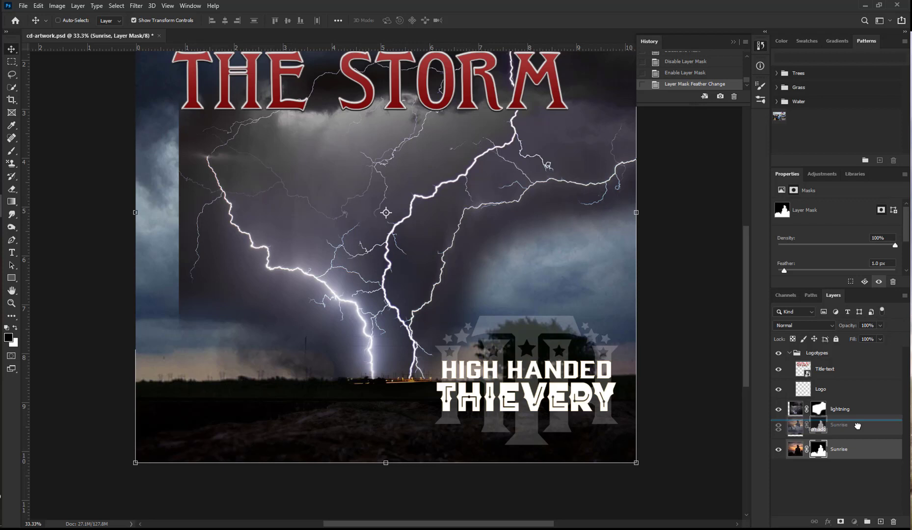
left_click_drag(858, 426, 862, 401)
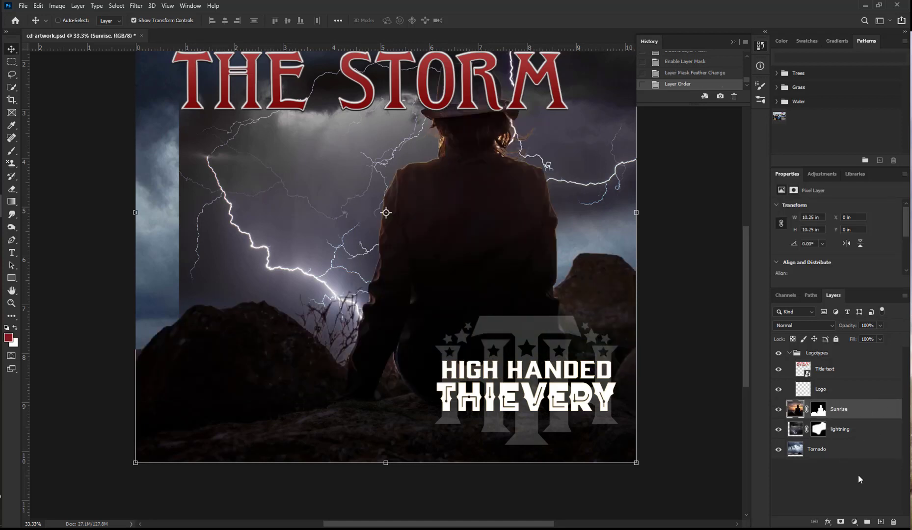
left_click(820, 429)
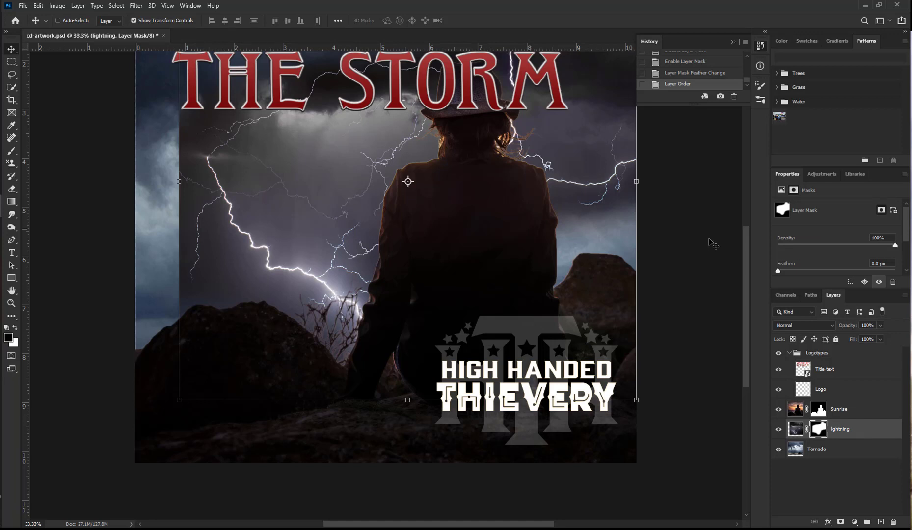
scroll(660, 343, "down", 1)
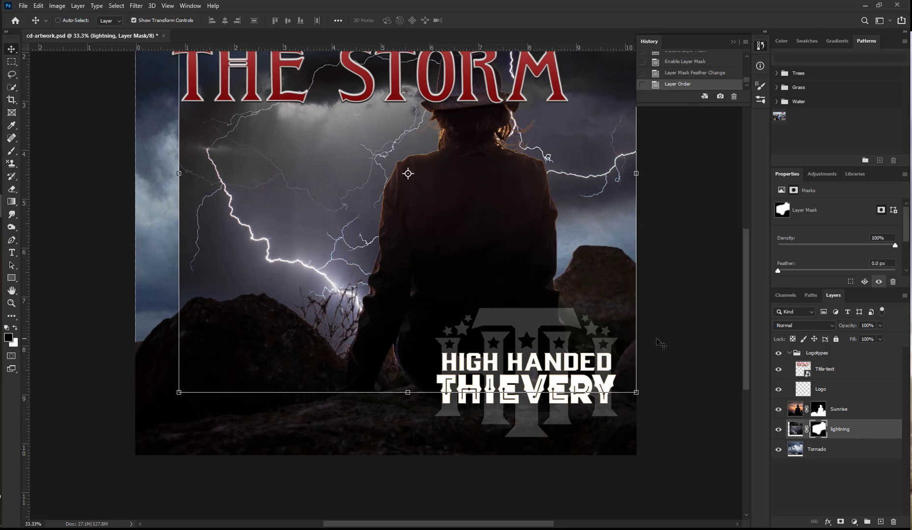
Hide the lightning layer and scale the Tornado layer to about 102%, extending it past the artwork's left edge.
left_click(832, 451)
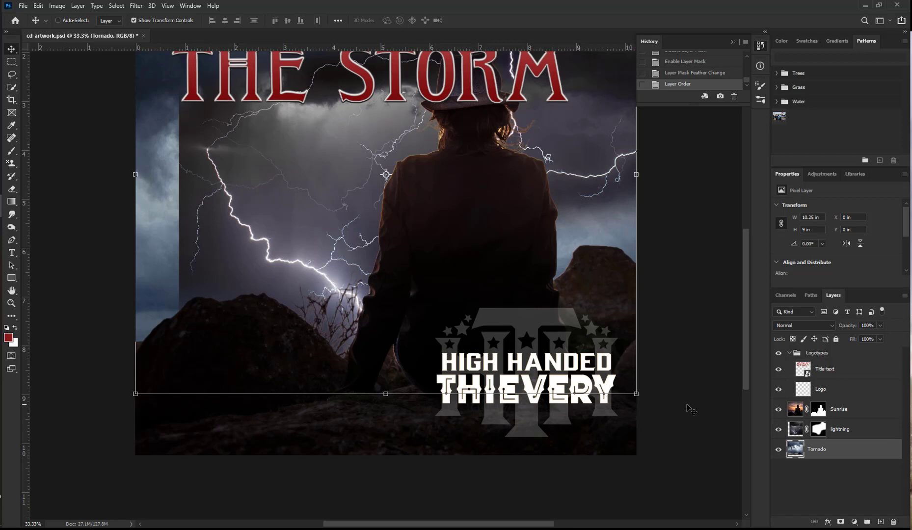
key("ctrl+t")
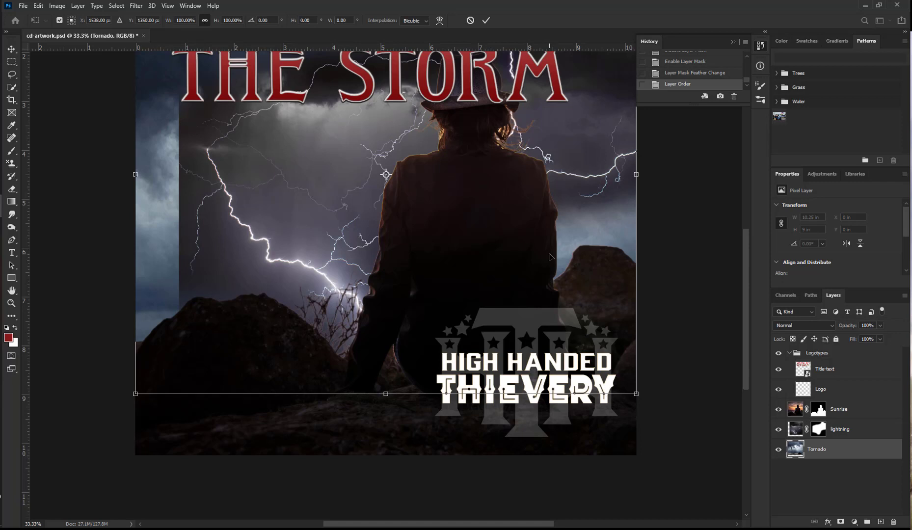
left_click(778, 430)
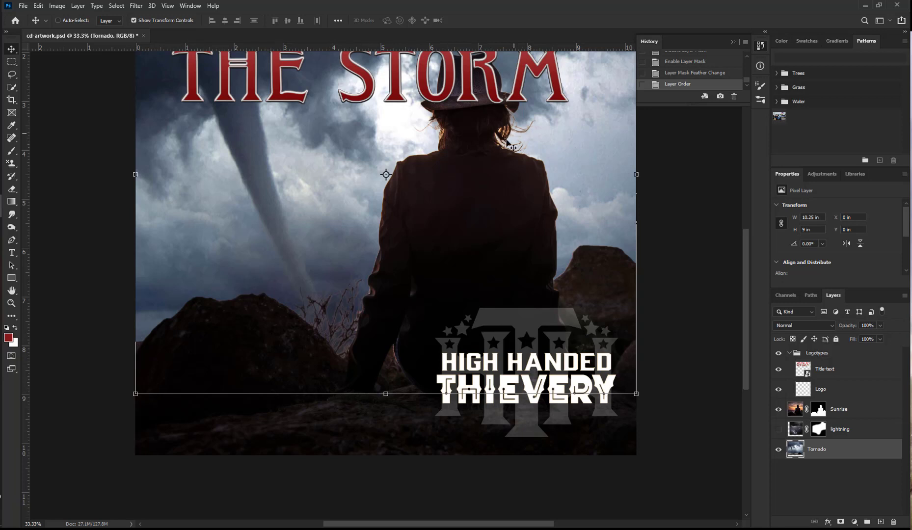
scroll(630, 318, "up", 1)
scroll(630, 318, "up", 1)
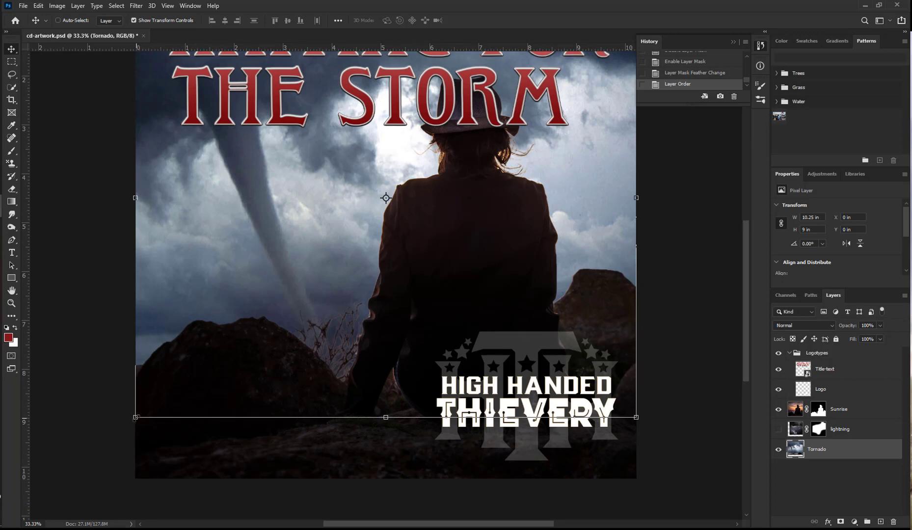
left_click_drag(135, 417, 126, 425)
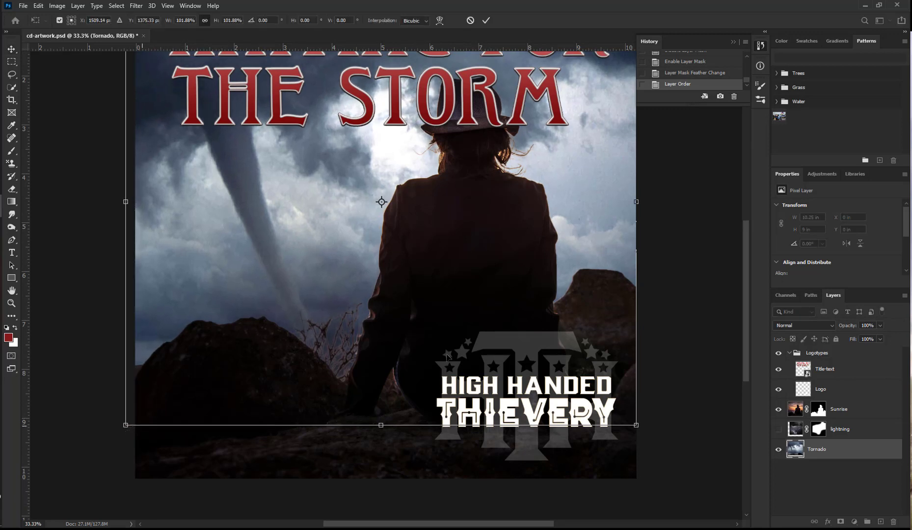
left_click(485, 20)
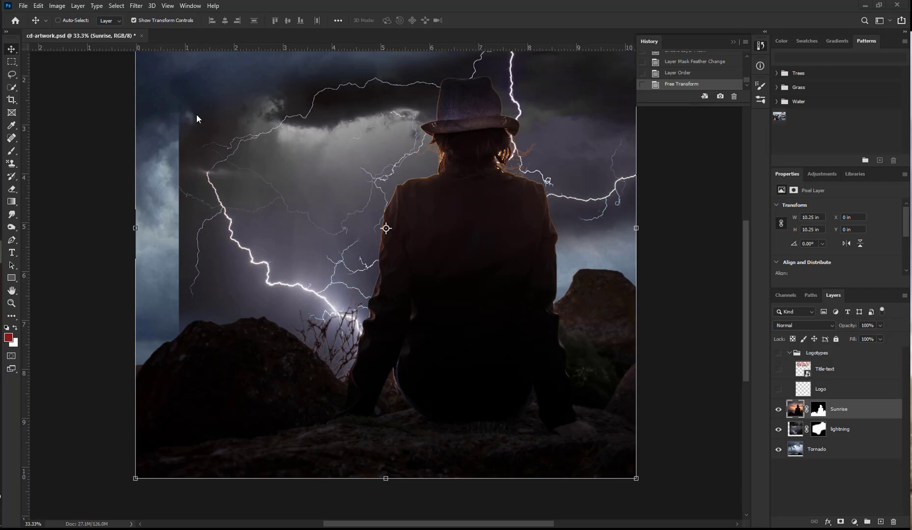
Select the lightning layer's mask and hide the Sunrise and Tornado layers to isolate the lightning image.
left_click(818, 430)
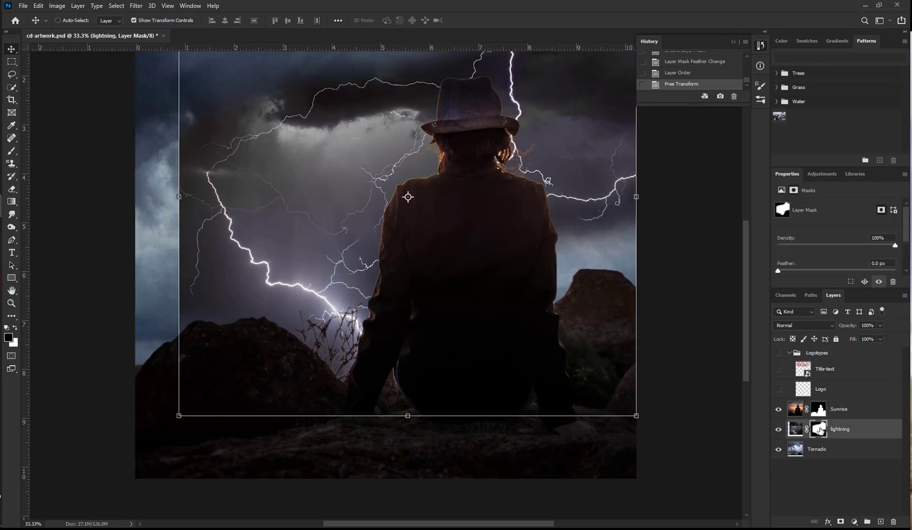
double_click(819, 430)
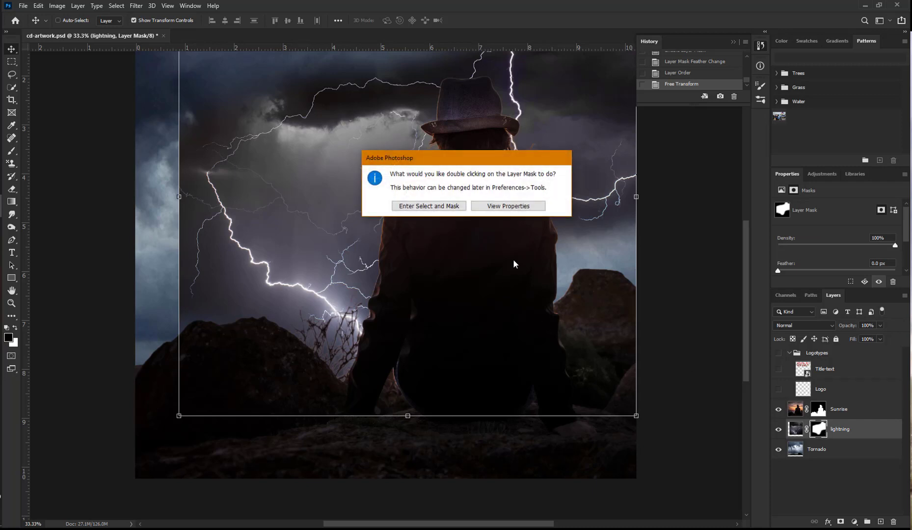
key("Escape")
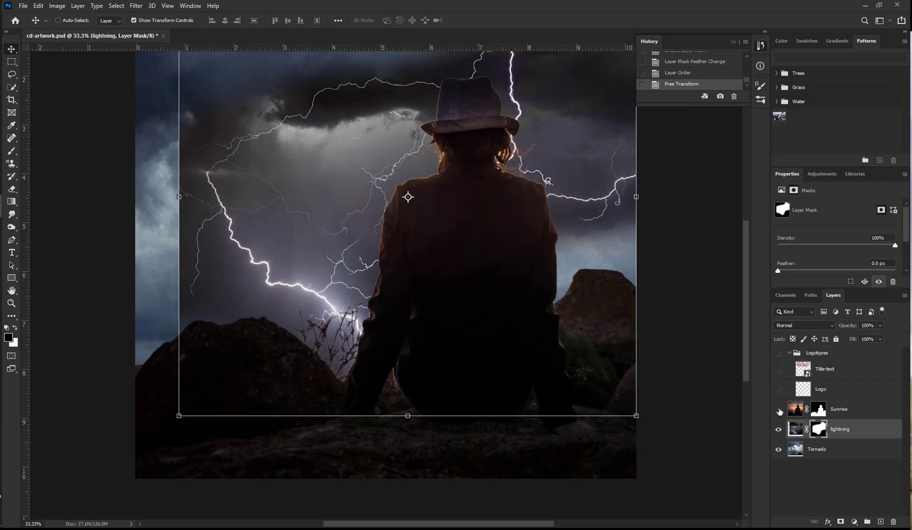
left_click(779, 409)
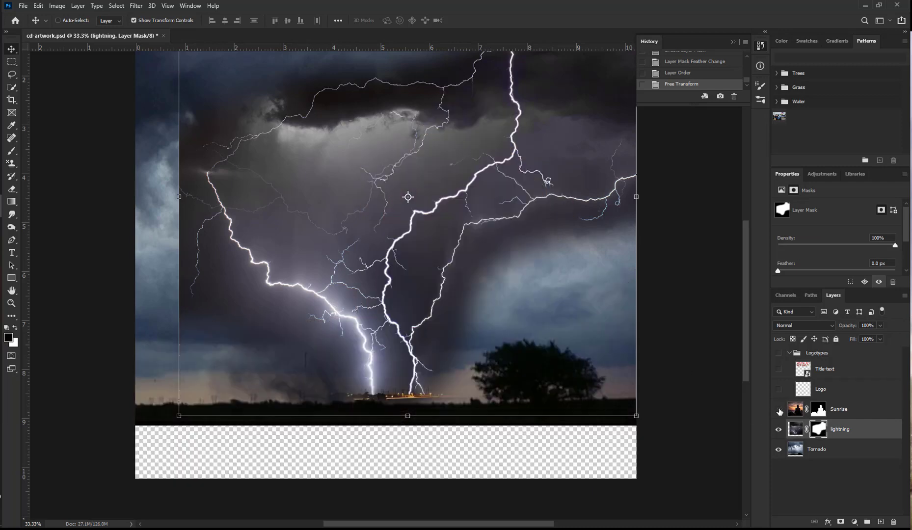
left_click(778, 450)
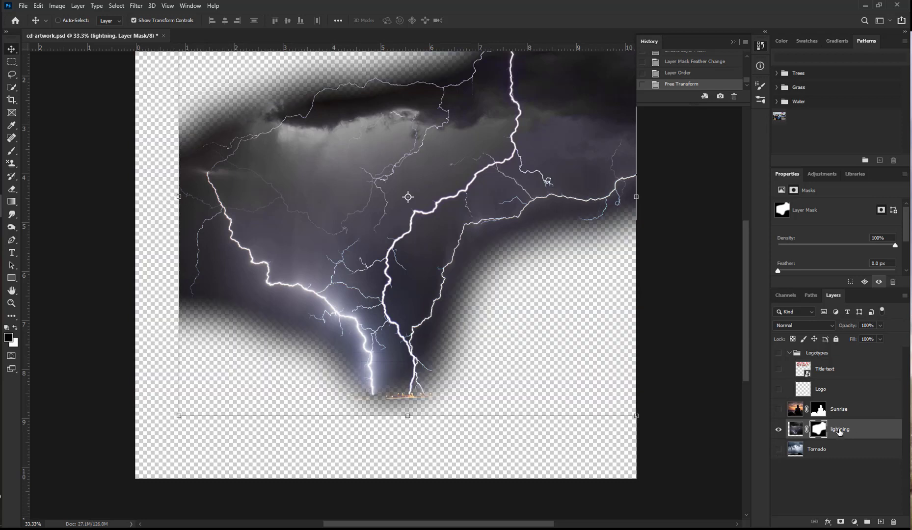
In Select and Mask, set the brush to 60 px with 15% hardness and add a stroke down the lightning image's upper-left edge.
left_click(13, 86)
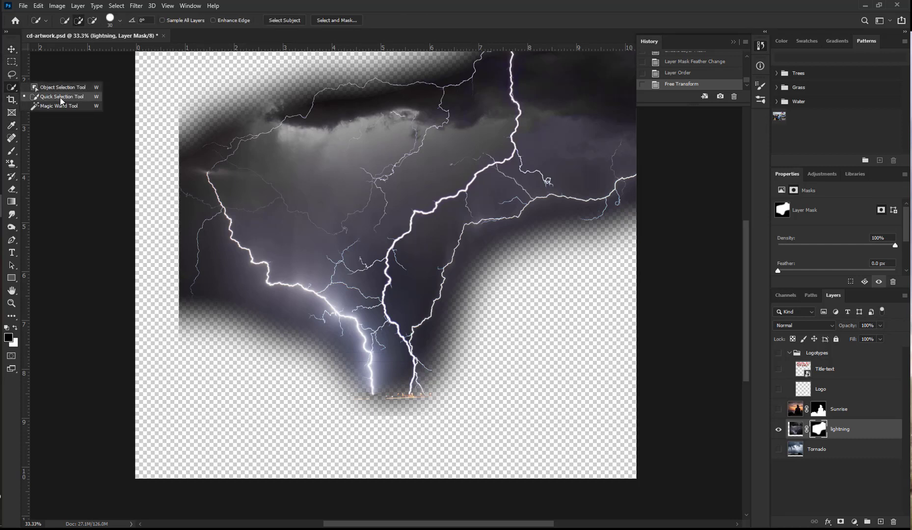
left_click(61, 95)
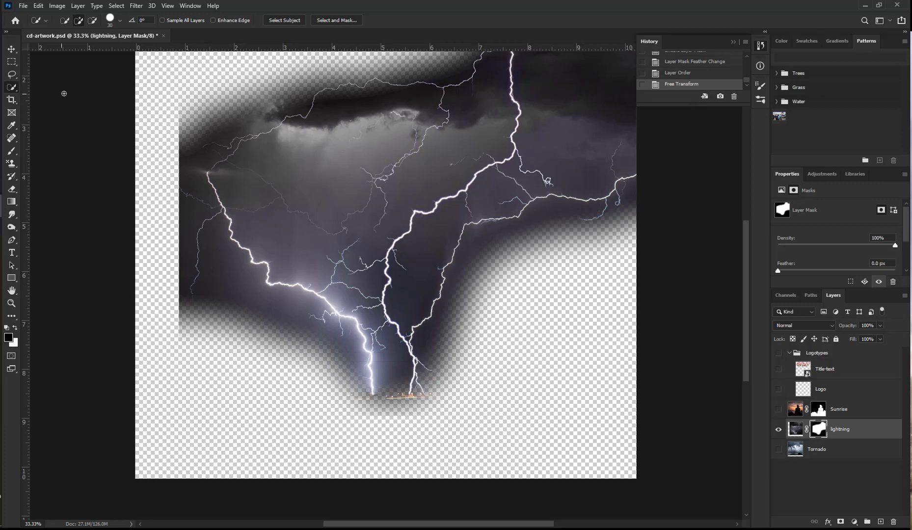
left_click(327, 20)
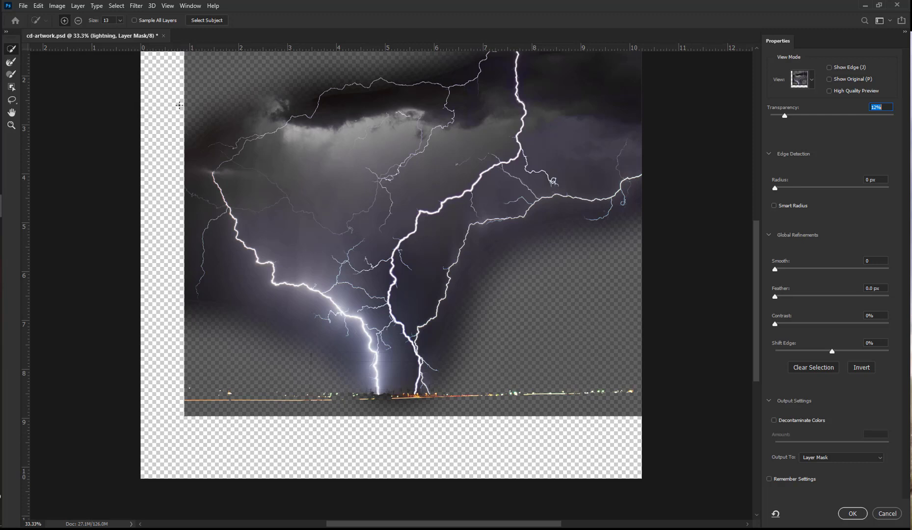
left_click(10, 76)
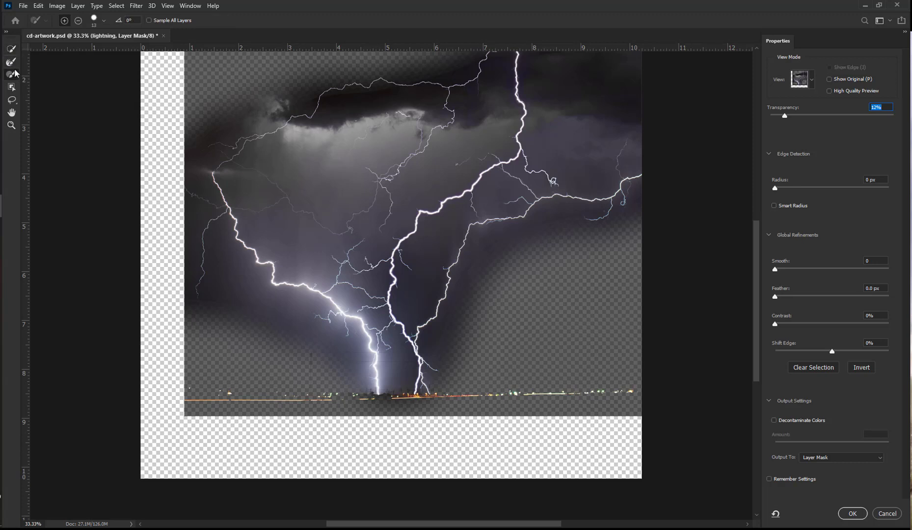
left_click(104, 20)
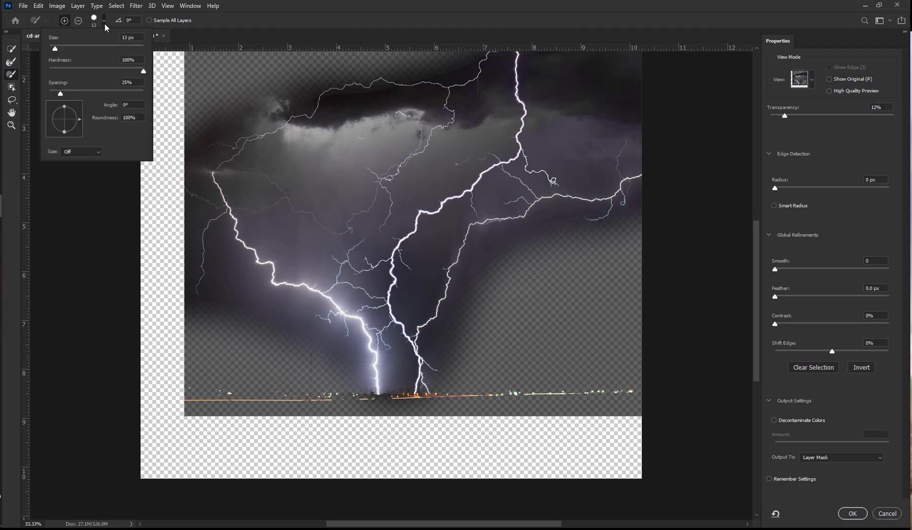
left_click_drag(54, 50, 77, 52)
left_click_drag(77, 85, 64, 83)
left_click_drag(187, 53, 182, 139)
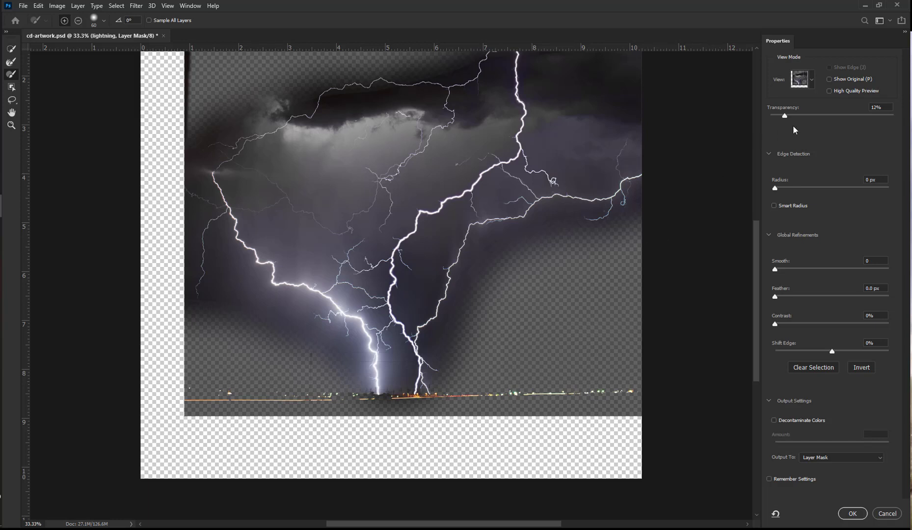
Set the preview transparency to 59% and subtract the hard left edge from the lightning mask with the brush.
left_click_drag(787, 118, 844, 117)
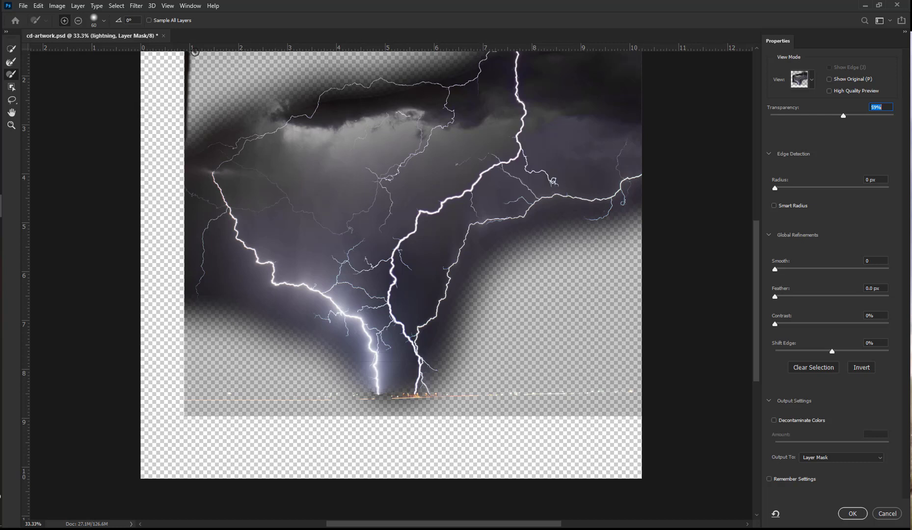
left_click(79, 22)
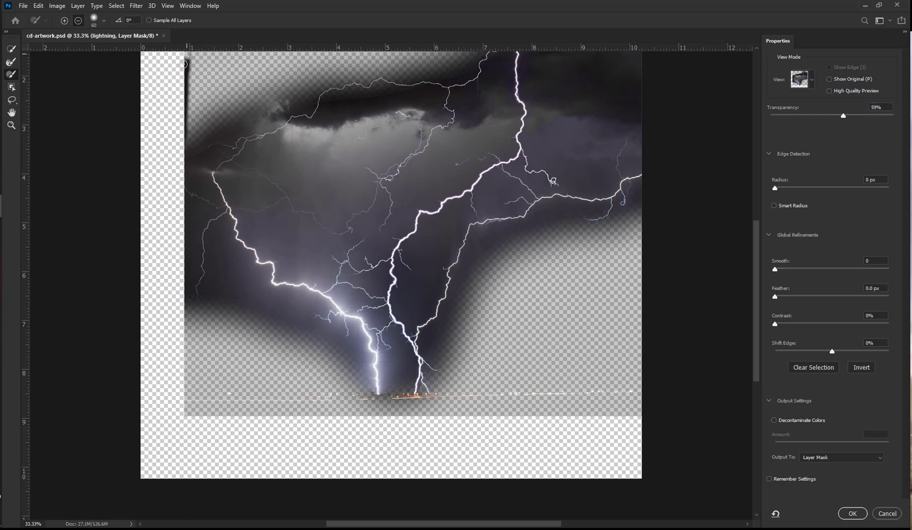
mouse_move(184, 64)
left_mouse_down()
mouse_move(183, 141)
mouse_move(189, 54)
mouse_move(177, 277)
mouse_move(192, 326)
mouse_move(221, 332)
left_mouse_up()
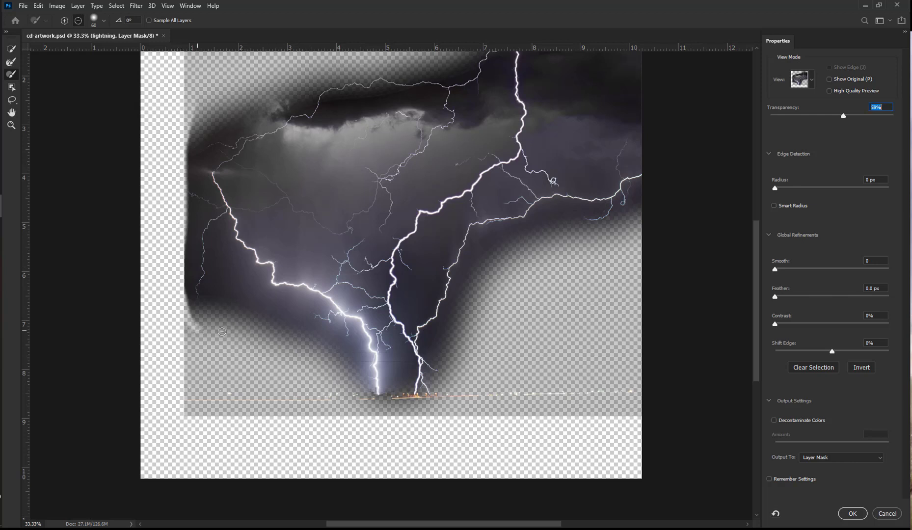
Enlarge the refinement brush to 109 px and subtract more of the lightning mask along its left and lower-left edges.
left_click(103, 20)
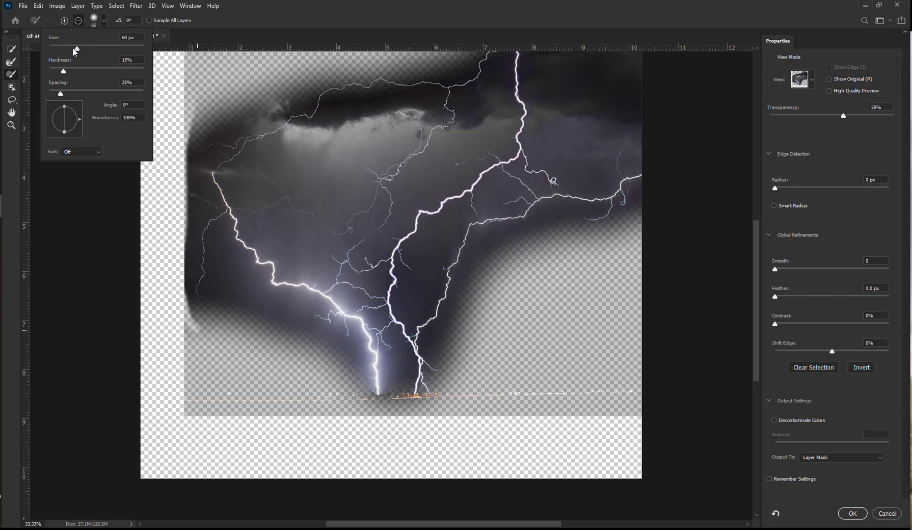
left_click_drag(84, 50, 56, 73)
left_click_drag(89, 46, 98, 46)
key("Return")
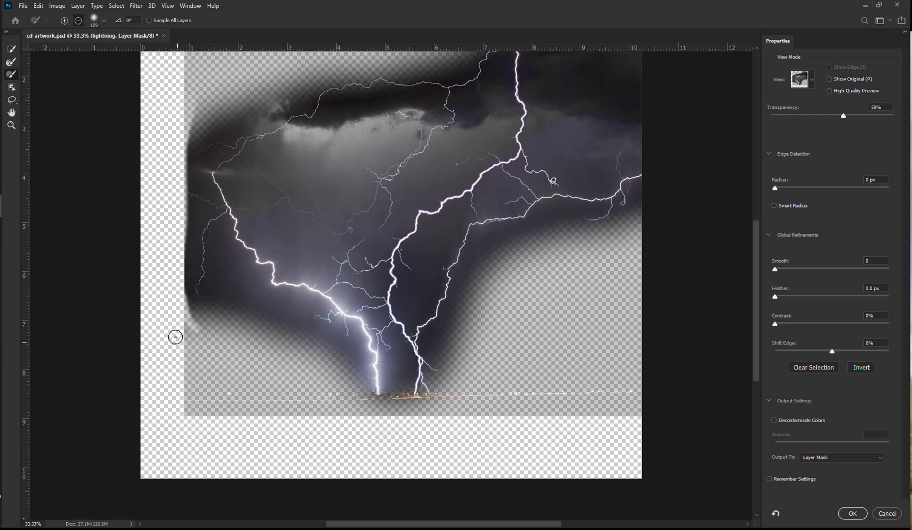
mouse_move(182, 298)
left_mouse_down()
mouse_move(207, 322)
mouse_move(179, 280)
mouse_move(177, 187)
mouse_move(190, 141)
mouse_move(180, 159)
mouse_move(183, 203)
mouse_move(190, 133)
mouse_move(185, 140)
mouse_move(212, 94)
mouse_move(194, 126)
mouse_move(175, 244)
mouse_move(214, 312)
mouse_move(277, 333)
mouse_move(227, 313)
mouse_move(202, 313)
mouse_move(195, 324)
mouse_move(230, 340)
mouse_move(240, 333)
mouse_move(184, 325)
mouse_move(243, 354)
mouse_move(228, 342)
left_mouse_up()
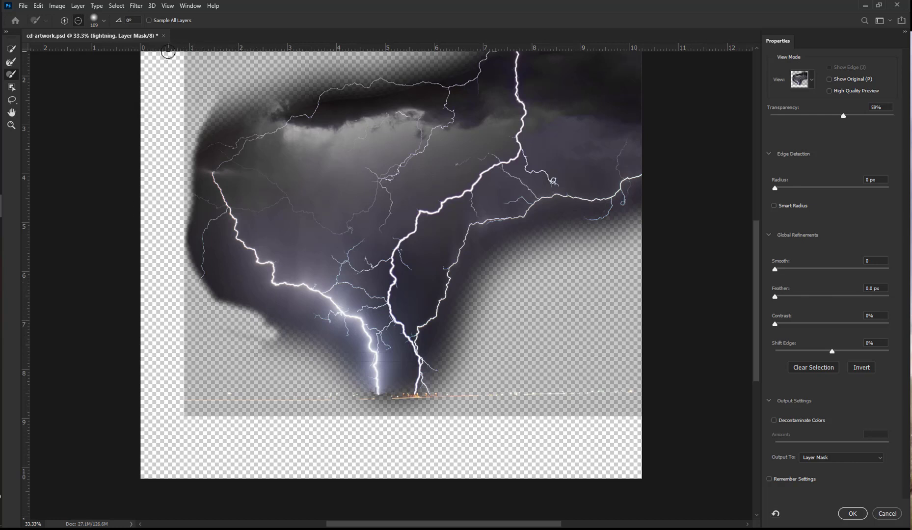
Add the area around the lower-left lightning branch back to the mask and apply the Select and Mask refinement.
left_click(64, 20)
left_click_drag(200, 289, 196, 306)
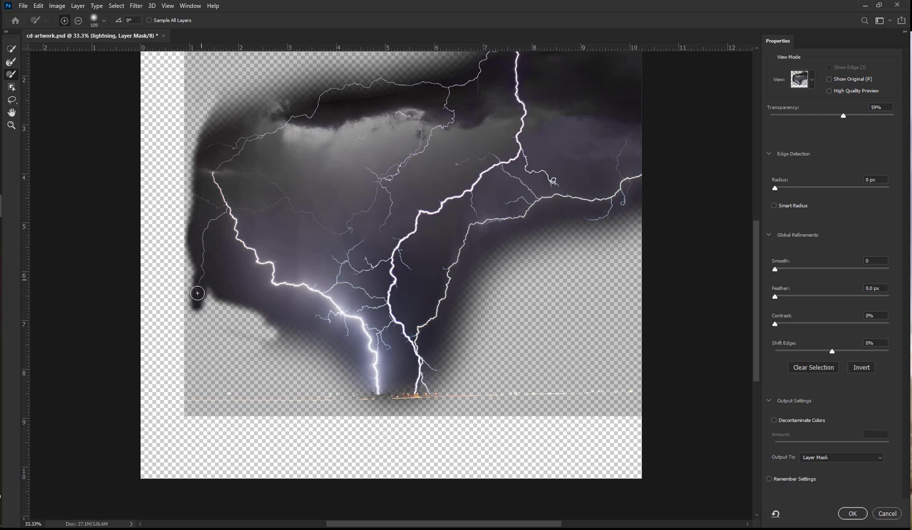
left_click_drag(197, 296, 201, 312)
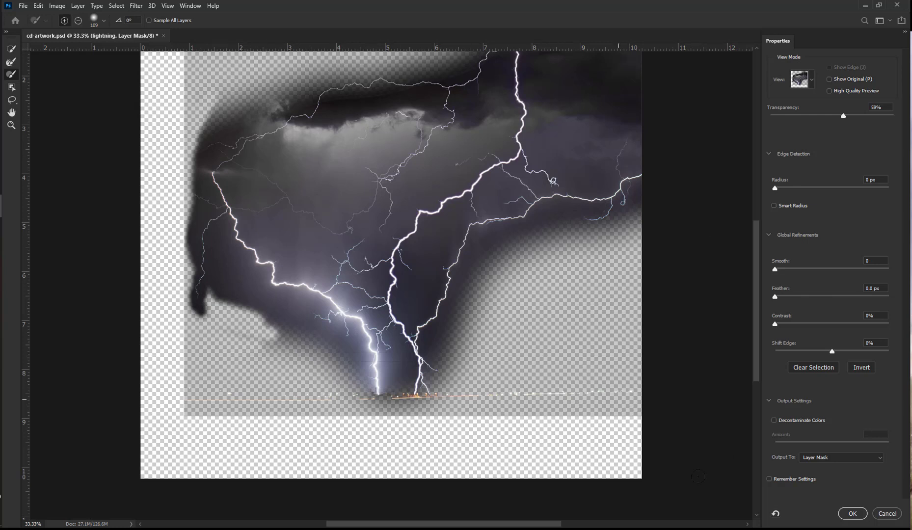
left_click(854, 514)
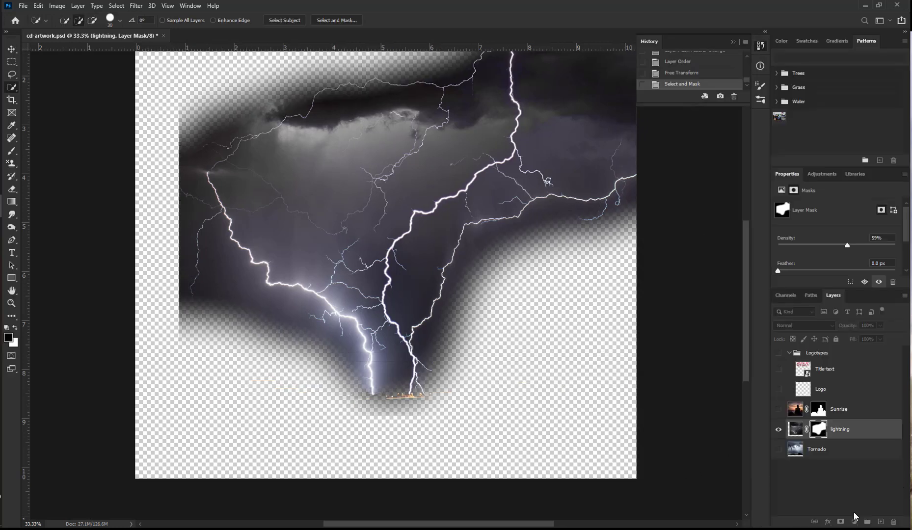
Show the Sunrise and Tornado layers and set the lightning layer's opacity to 34%.
left_click(779, 410)
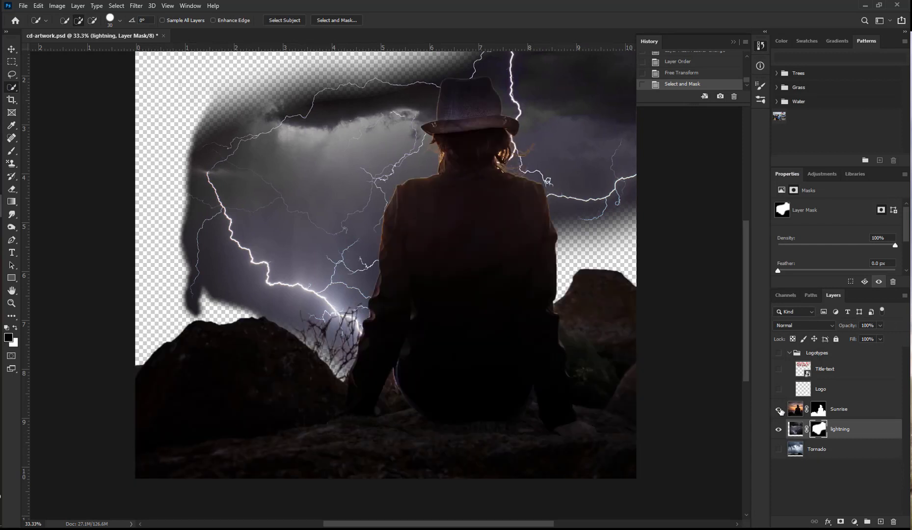
left_click(778, 449)
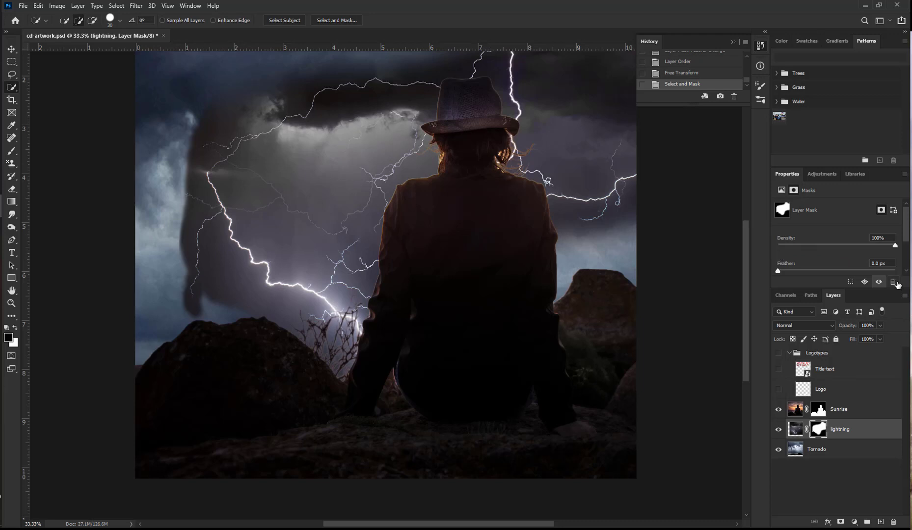
left_click(798, 432)
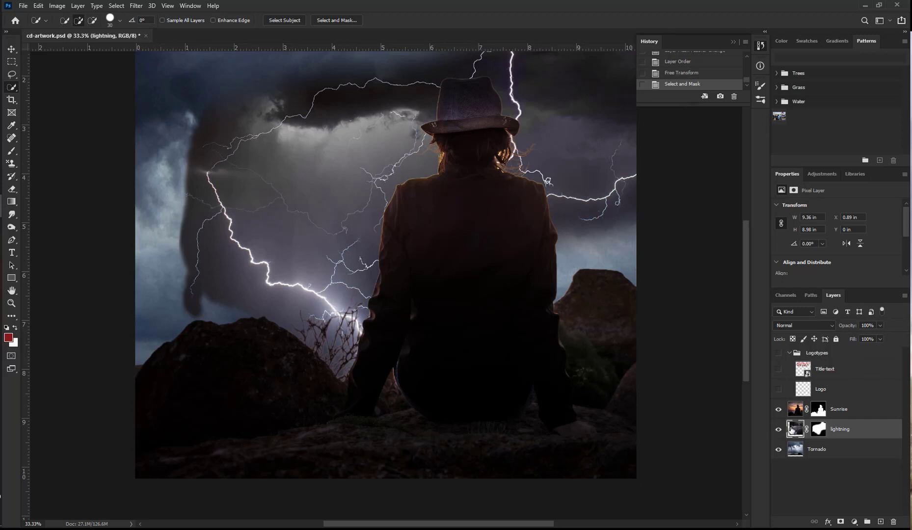
left_click(881, 325)
left_click_drag(879, 335, 844, 338)
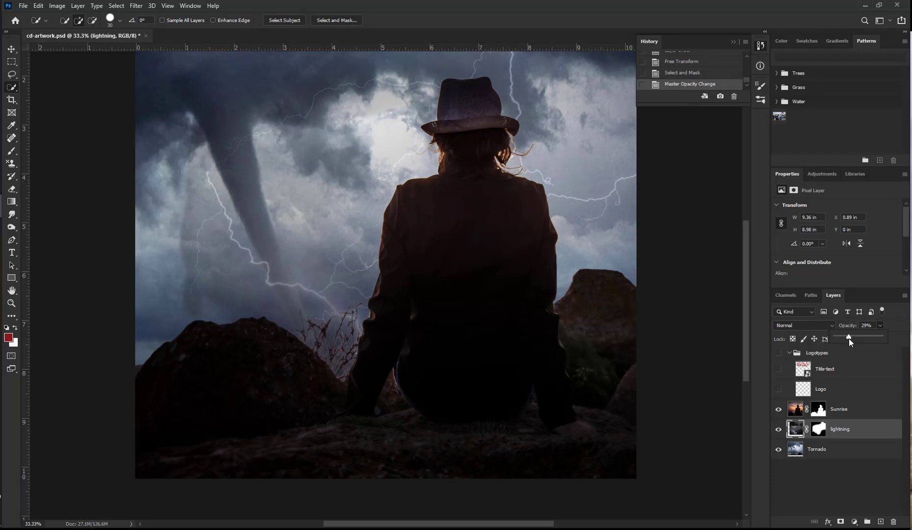
left_click_drag(851, 338, 851, 337)
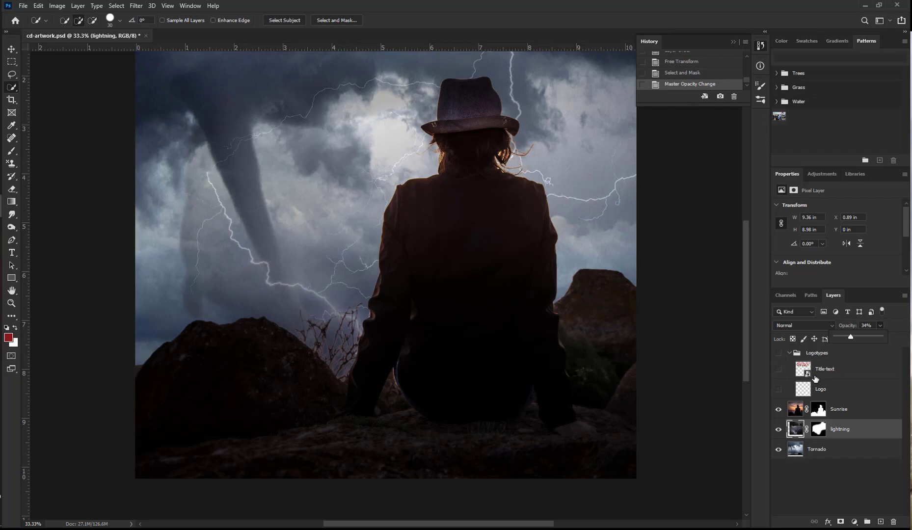
Paint black on the lightning mask with a 174 px Soft Round brush to blend its left edge into the Tornado sky above the rocks.
left_click(820, 430)
left_click(821, 430)
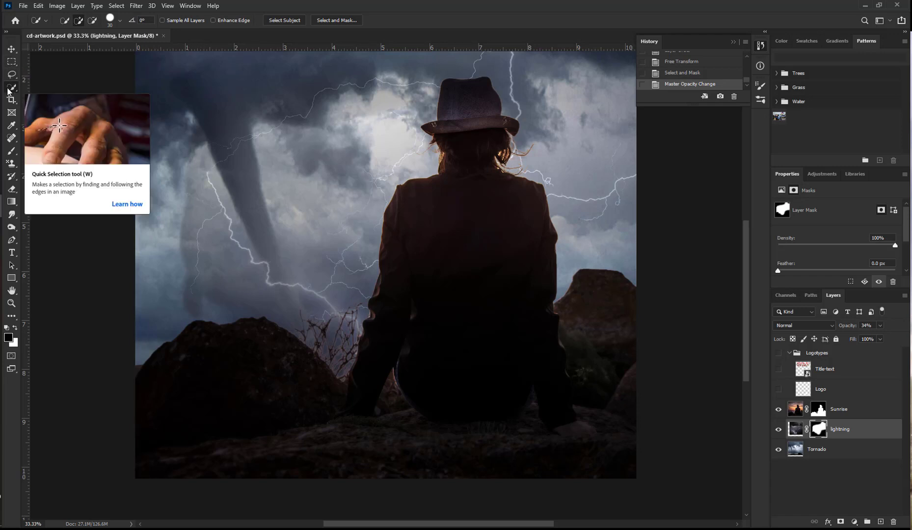
left_click(11, 150)
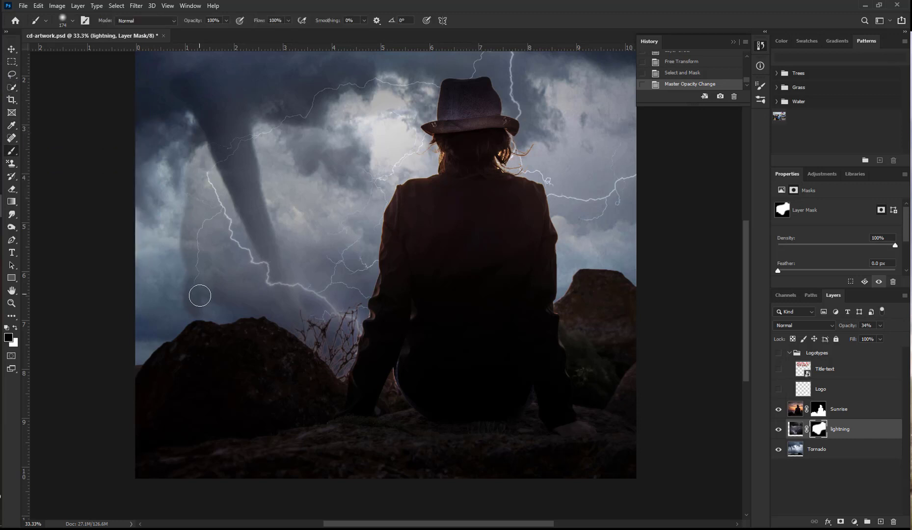
left_click(73, 21)
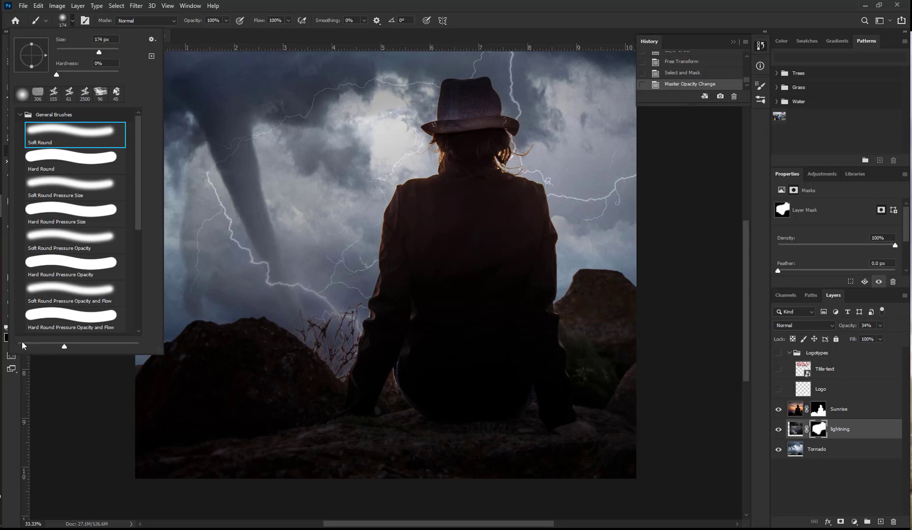
left_click(7, 338)
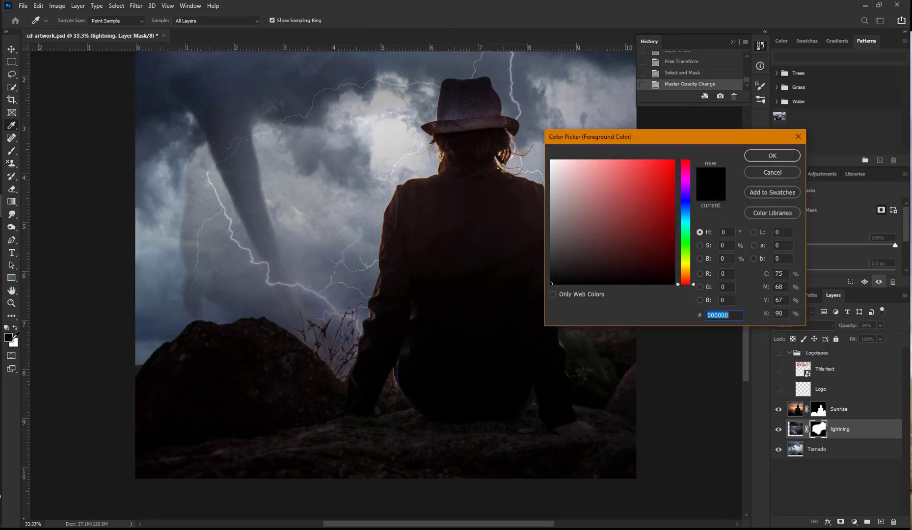
left_click(772, 156)
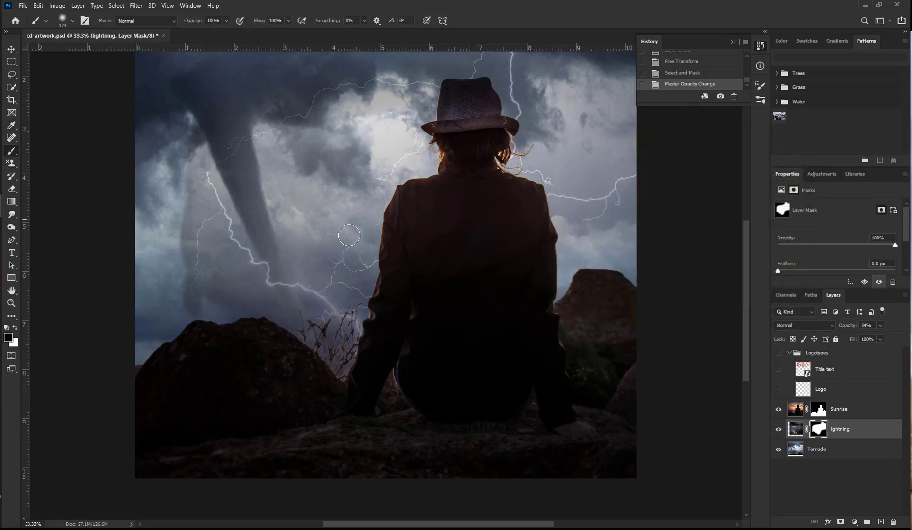
mouse_move(213, 241)
left_mouse_down()
mouse_move(206, 289)
mouse_move(229, 312)
left_mouse_up()
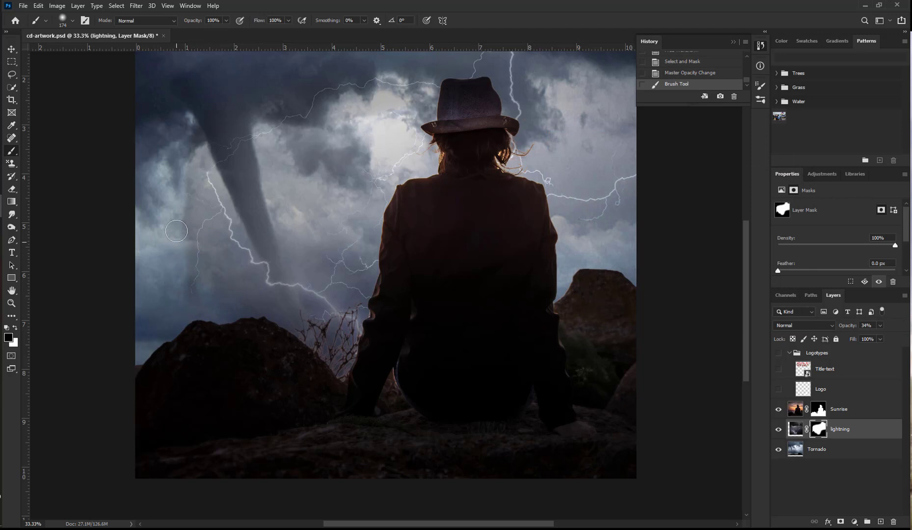
left_click(186, 180)
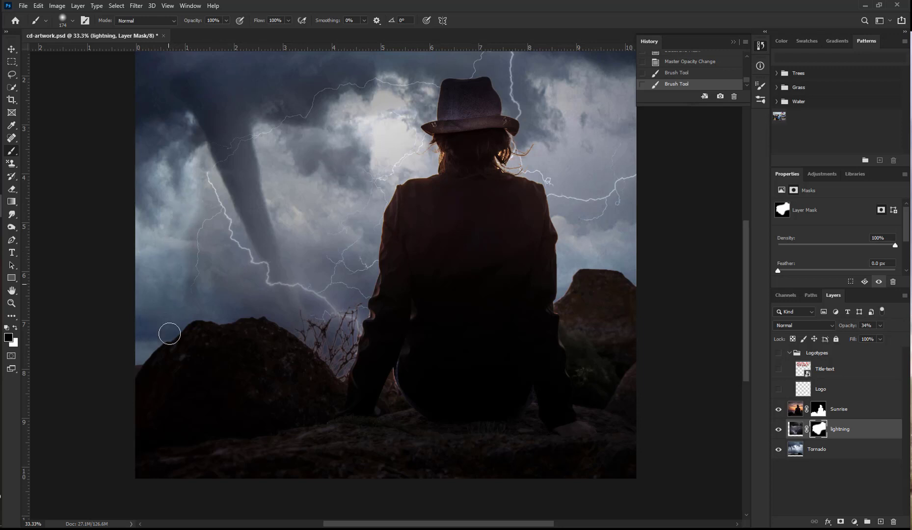
mouse_move(168, 330)
left_mouse_down()
mouse_move(230, 329)
mouse_move(224, 275)
mouse_move(261, 320)
left_mouse_up()
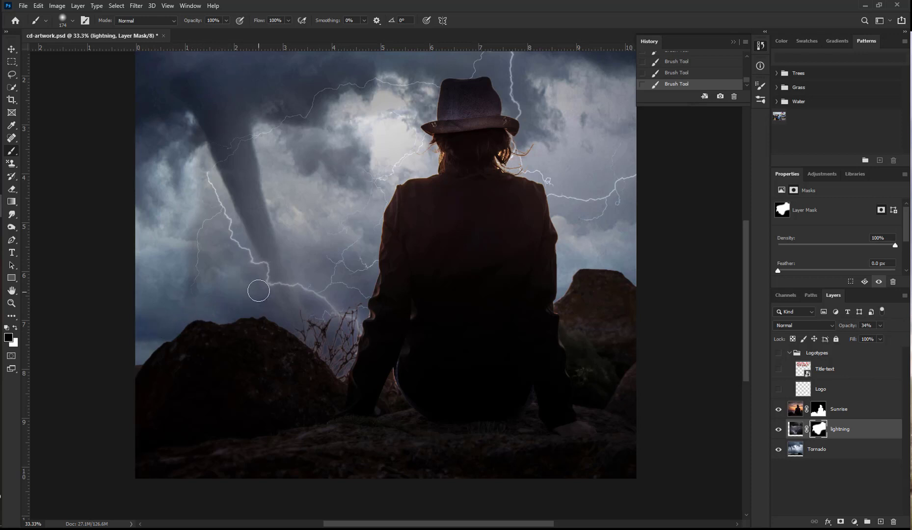
Paint white on the lightning mask along the leftmost bolt and its branch to restore them.
left_click(16, 328)
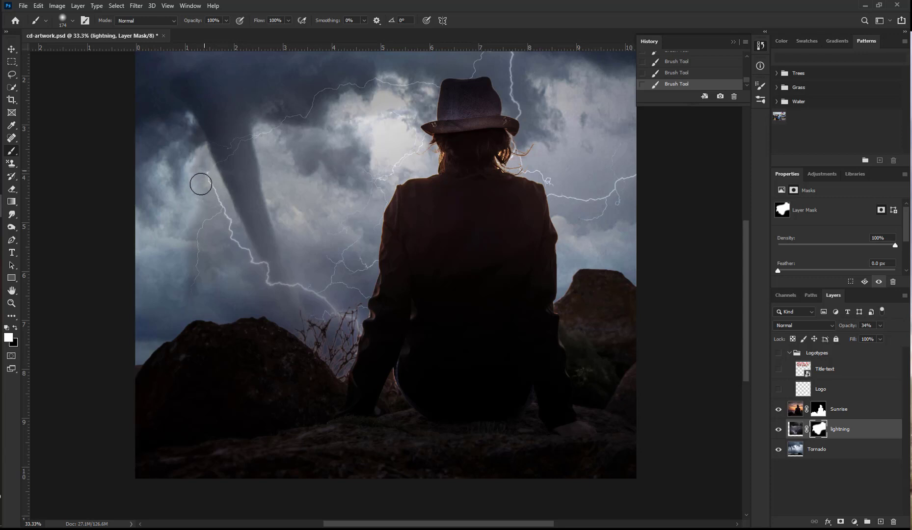
mouse_move(200, 183)
left_mouse_down()
mouse_move(192, 318)
mouse_move(204, 315)
mouse_move(215, 274)
mouse_move(210, 314)
mouse_move(240, 266)
left_mouse_up()
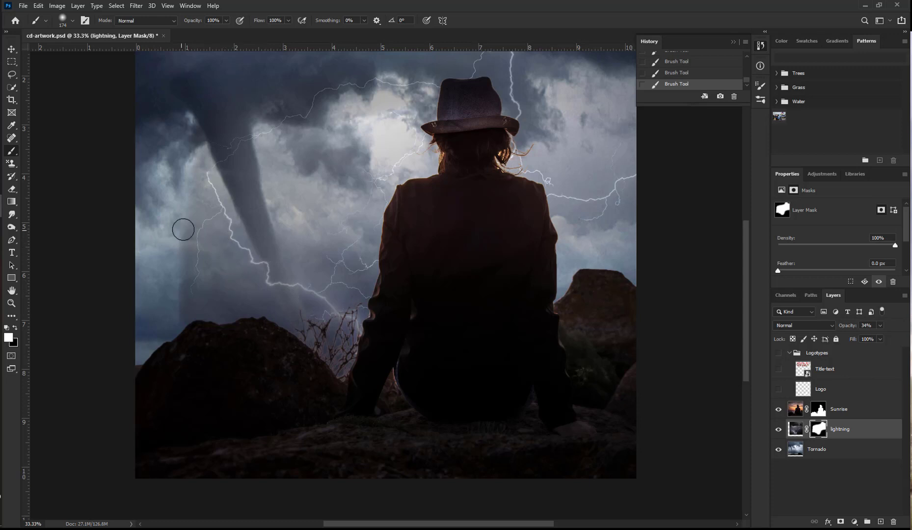
Set the foreground colour to black and save cd-artwork.psd with the Logotypes title and logo layers shown.
left_click(14, 328)
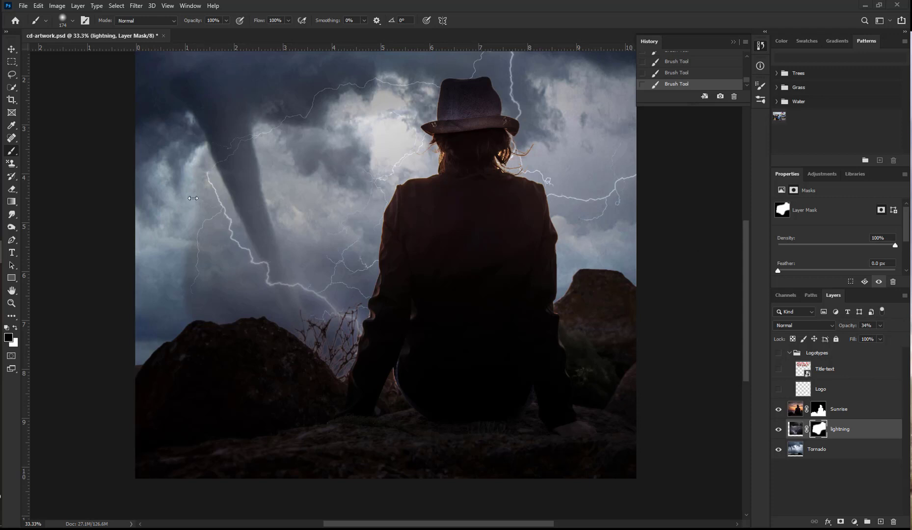
left_click(23, 6)
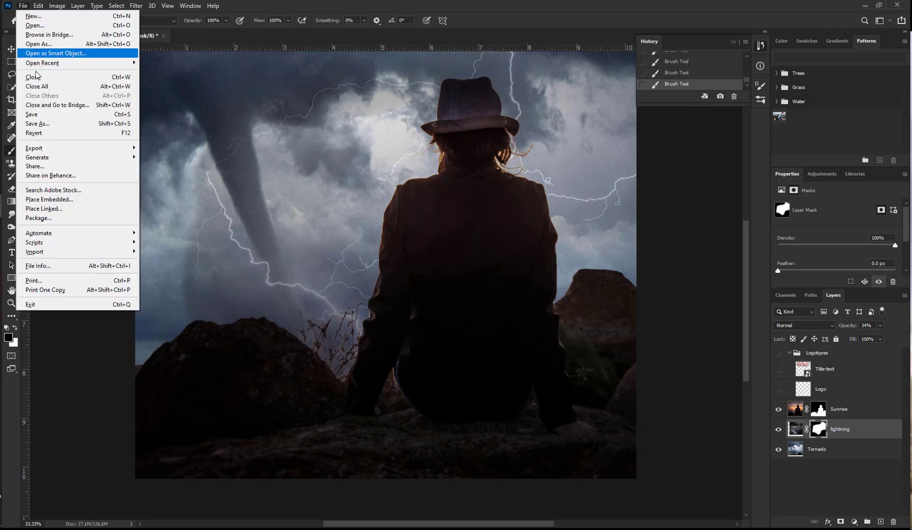
left_click(34, 117)
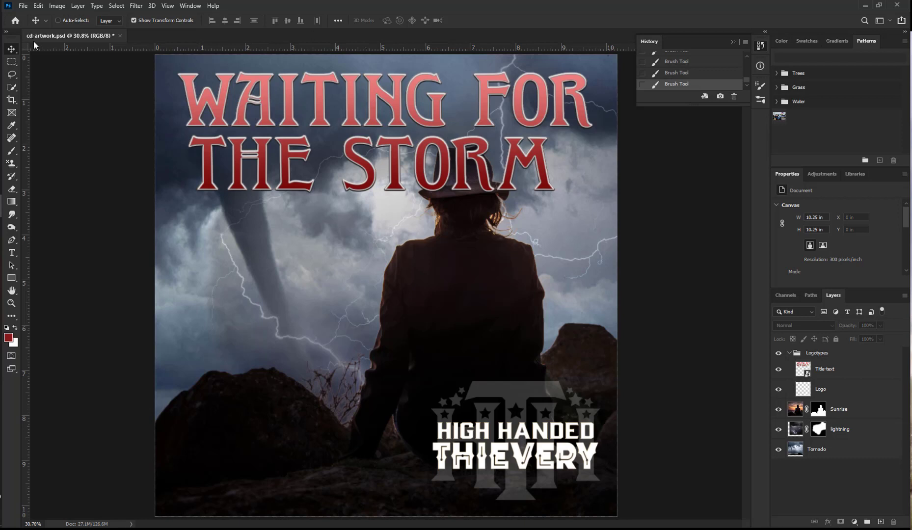
left_click(23, 6)
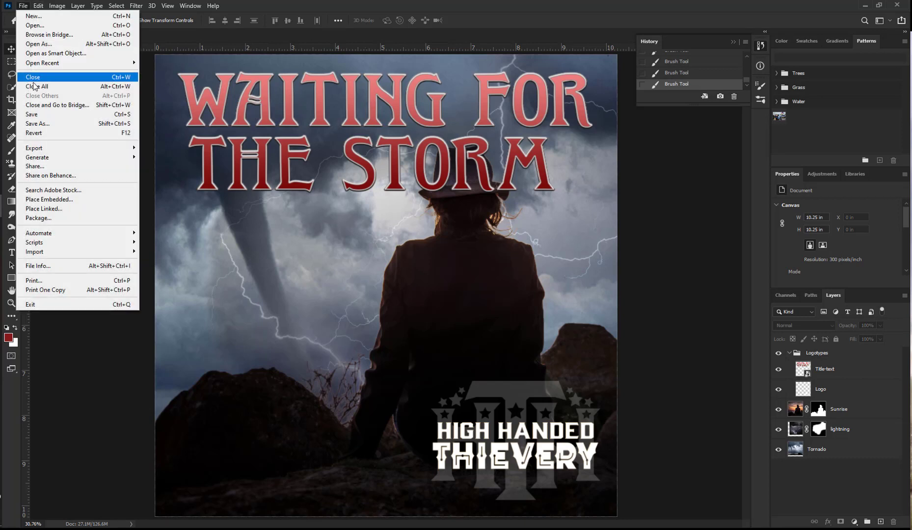
left_click(32, 114)
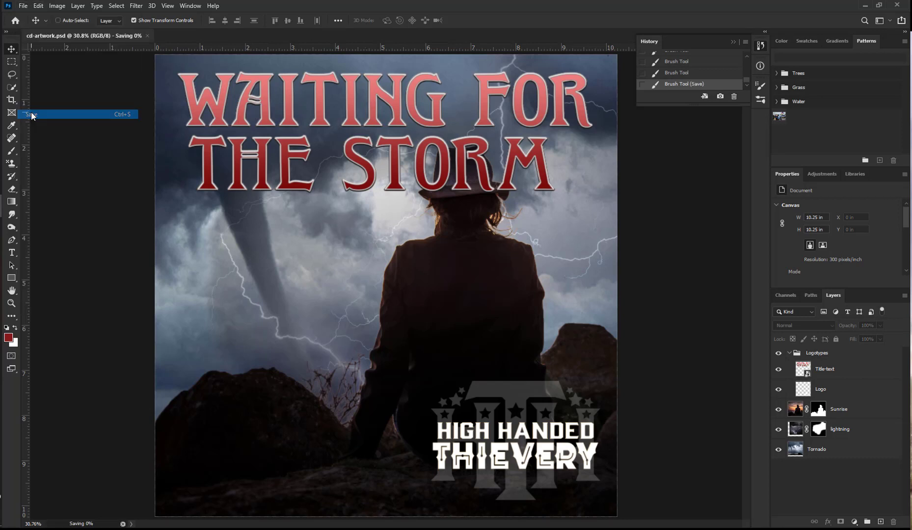
Begin saving the artwork under a new name on the computer, naming the file cd-artwork-album in the Music folder.
left_click(23, 6)
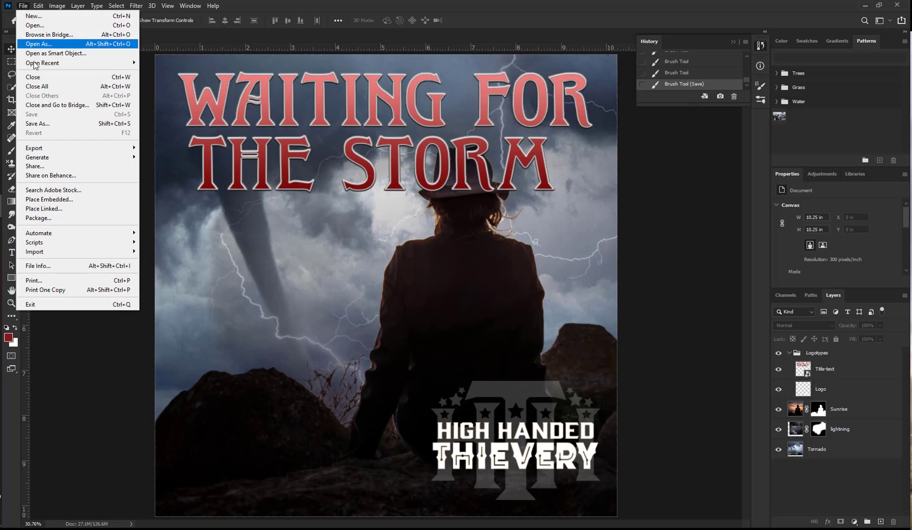
left_click(48, 126)
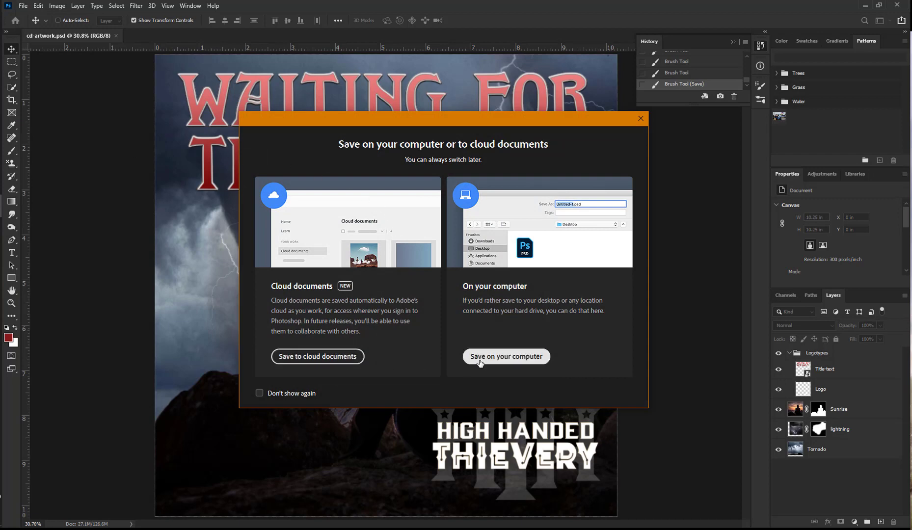
left_click(503, 360)
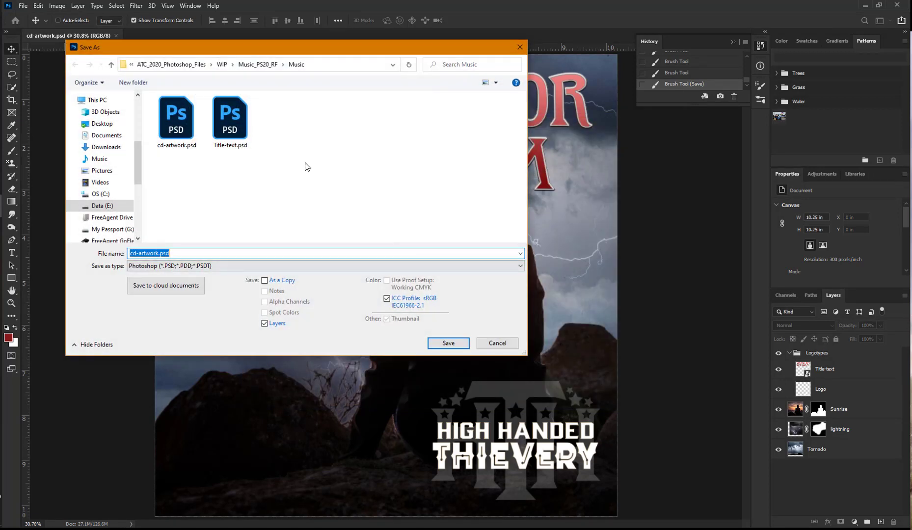
left_click(173, 253)
left_click_drag(158, 252, 170, 253)
type("-album")
Set the new file's format to TIFF and exclude layers so it is saved as a flattened copy.
left_click(522, 266)
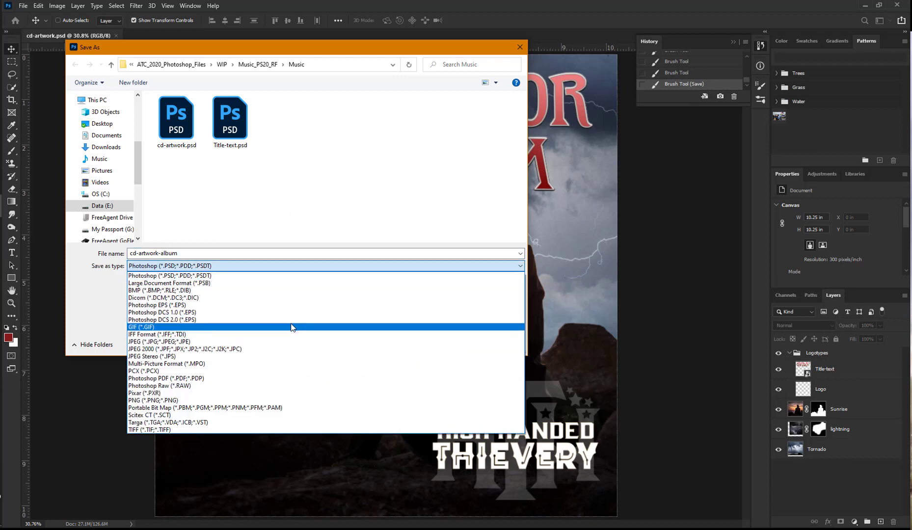
left_click(220, 430)
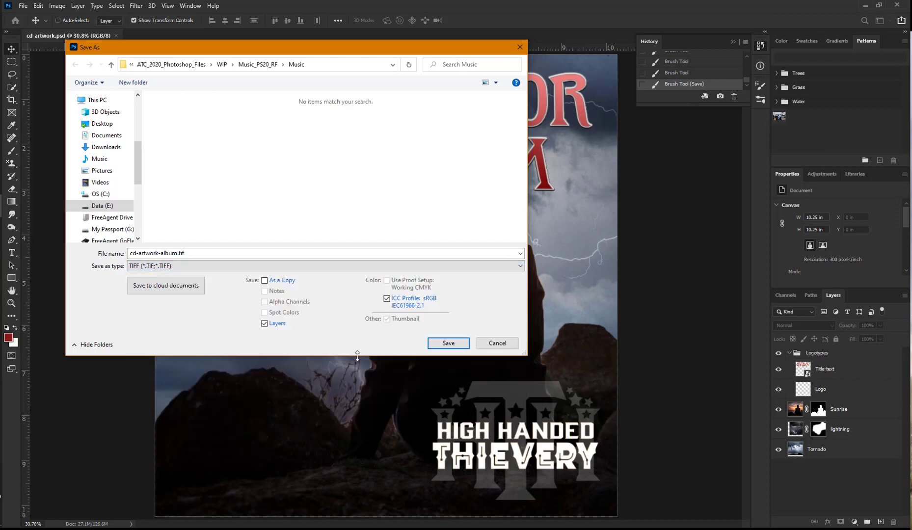
left_click(265, 324)
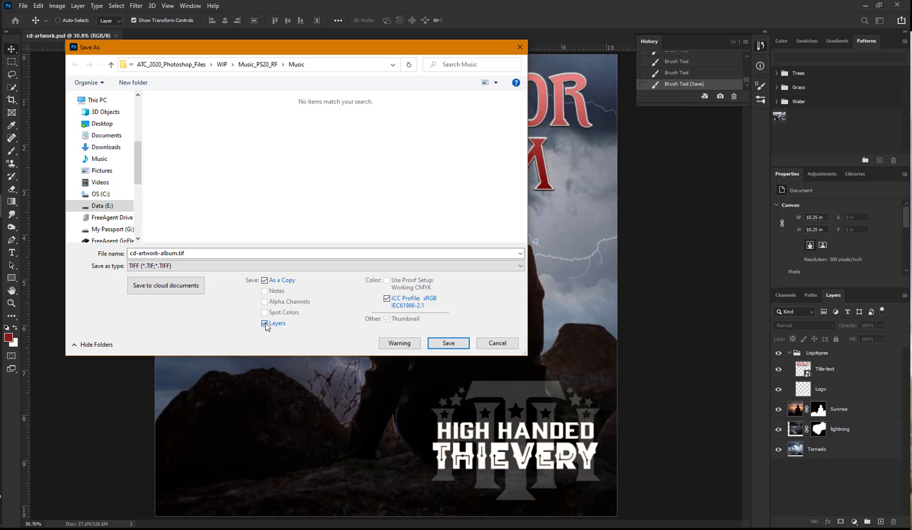